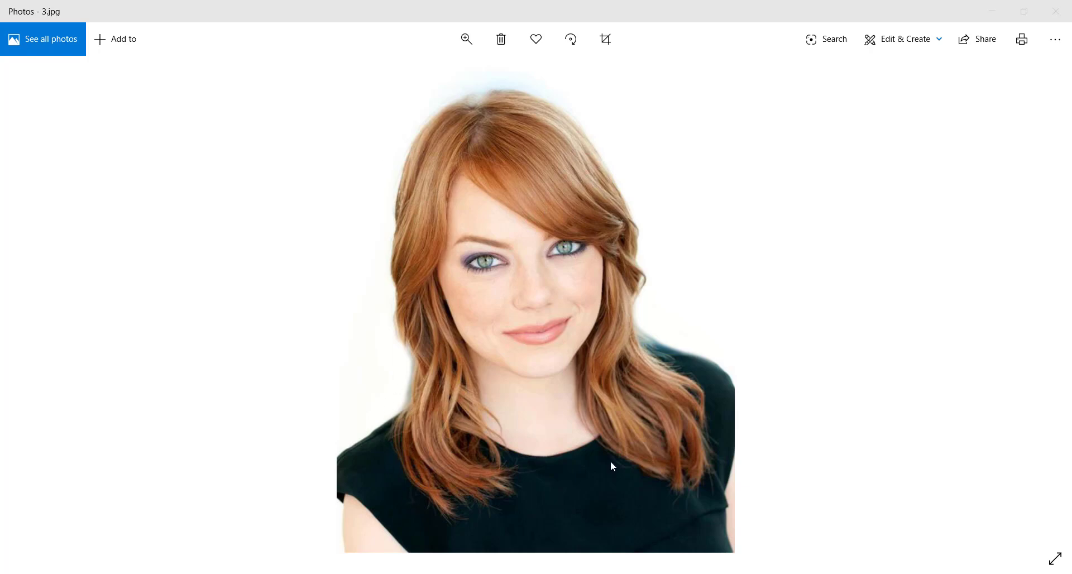
Step: Switch to the file folder and open the portrait 3.jpg in Photoshop
{"action": "left_click", "coordinate": [638, 573]}
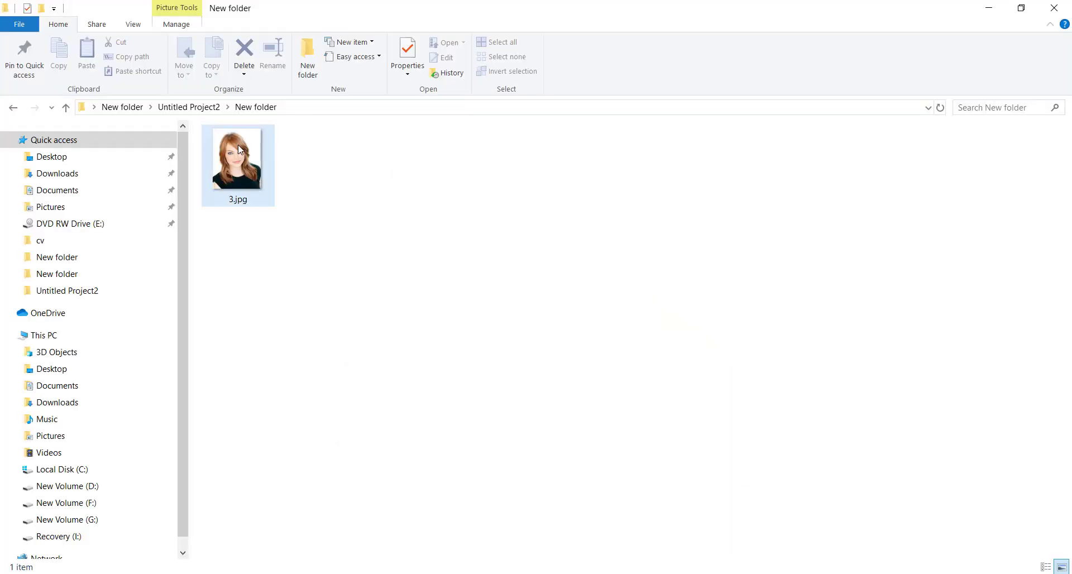
{"action": "left_click_drag", "start_coordinate": [238, 146], "coordinate": [413, 236]}
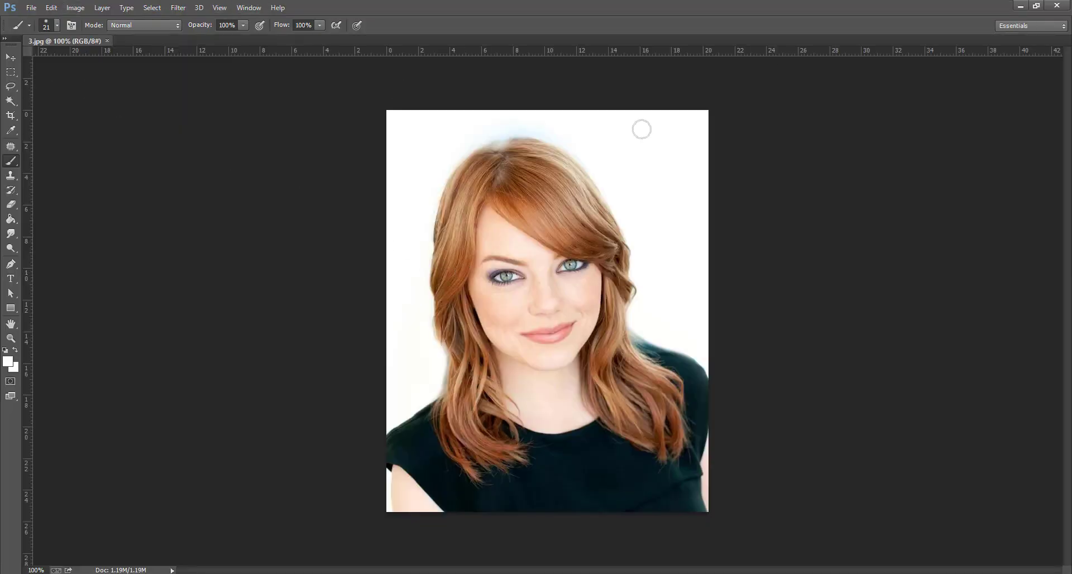
Step: Show the Navigator, History and Layers panels in the workspace
{"action": "left_click", "coordinate": [248, 7]}
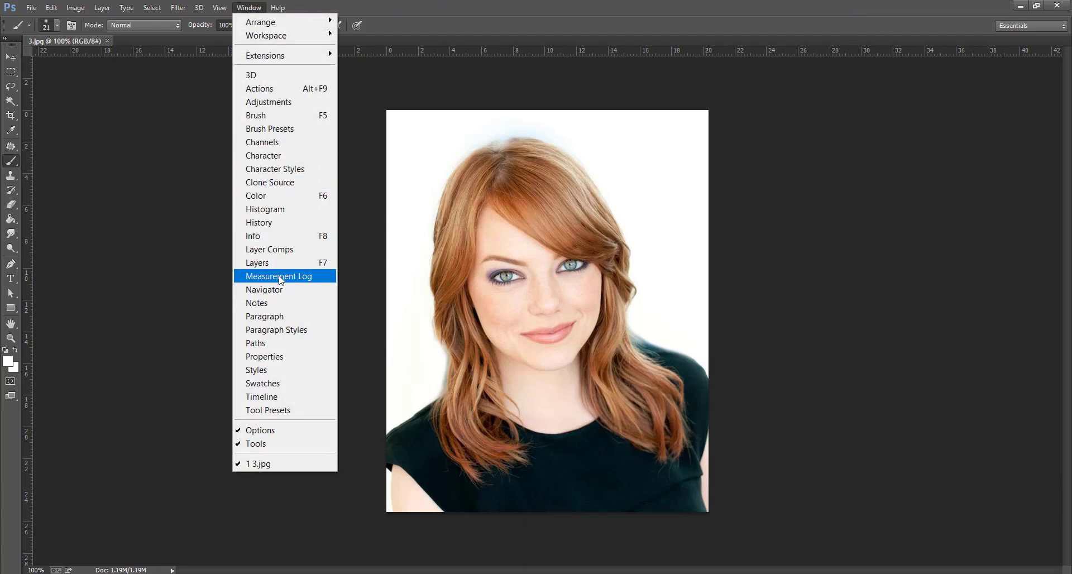
{"action": "left_click", "coordinate": [279, 289]}
{"action": "left_click", "coordinate": [247, 8]}
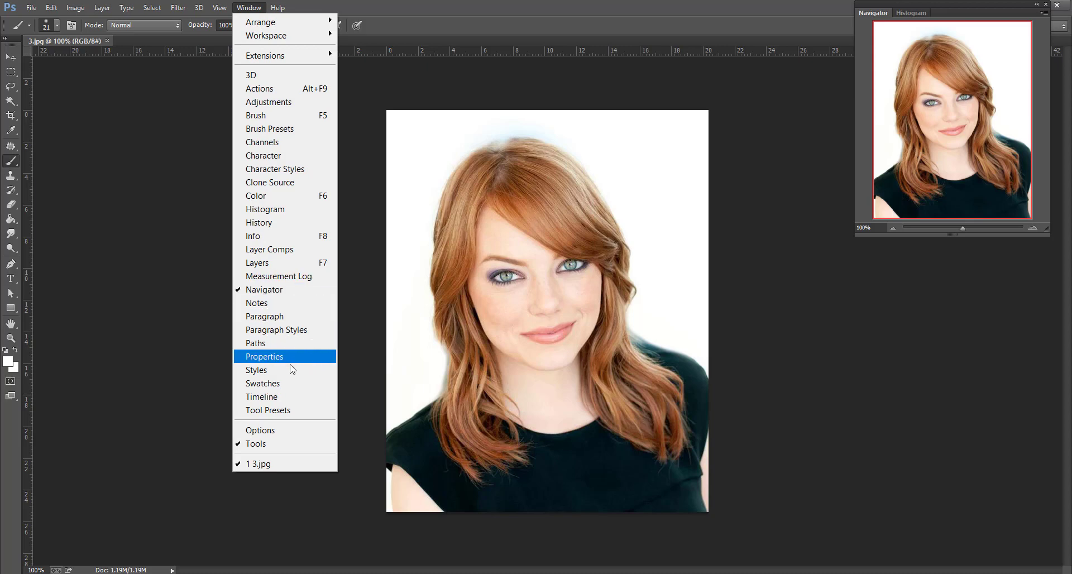
{"action": "left_click", "coordinate": [280, 223]}
{"action": "left_click", "coordinate": [247, 11]}
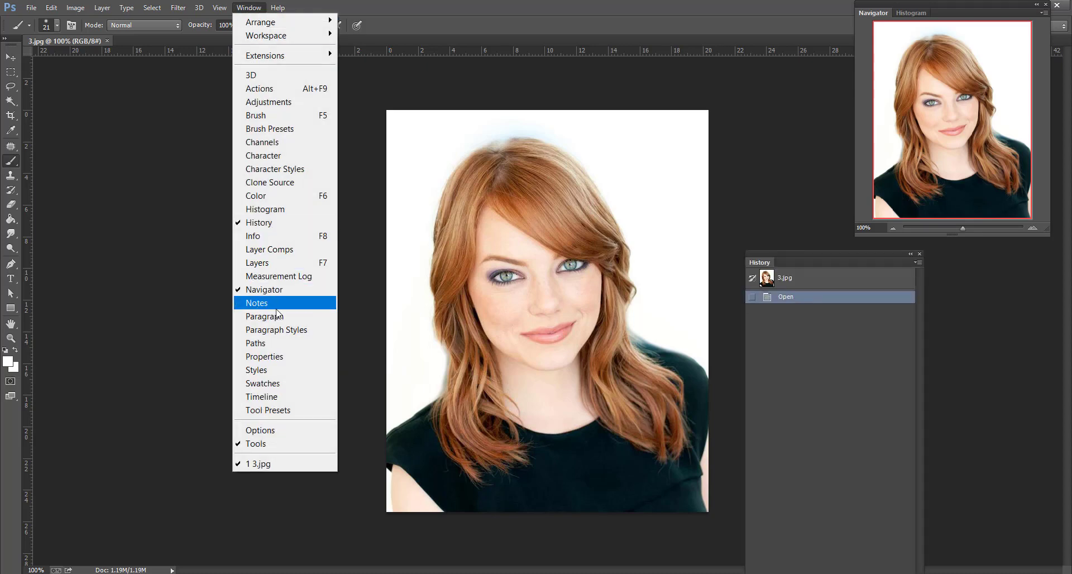
{"action": "left_click", "coordinate": [275, 270]}
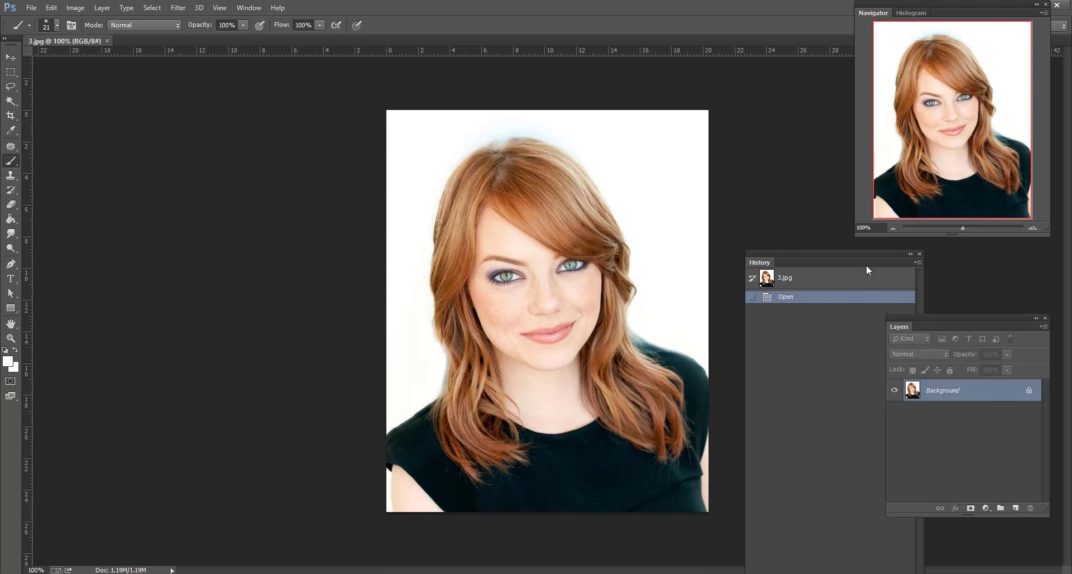
Step: Arrange the History panel beneath the Navigator and place the Layers panel over the lower part of History
{"action": "left_click_drag", "start_coordinate": [853, 253], "coordinate": [962, 249]}
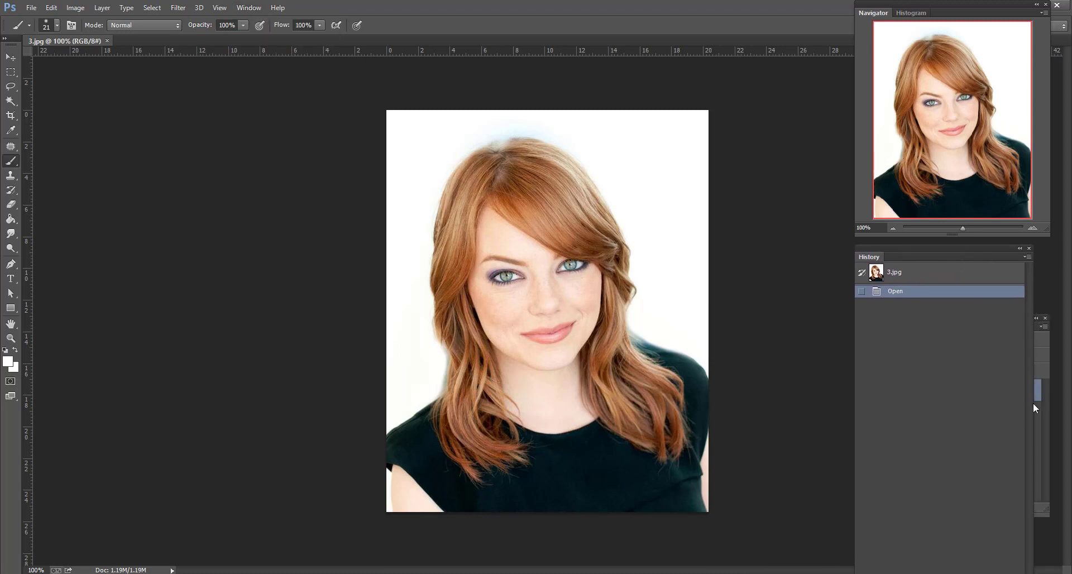
{"action": "left_click", "coordinate": [1039, 418]}
{"action": "left_click_drag", "start_coordinate": [945, 316], "coordinate": [928, 310]}
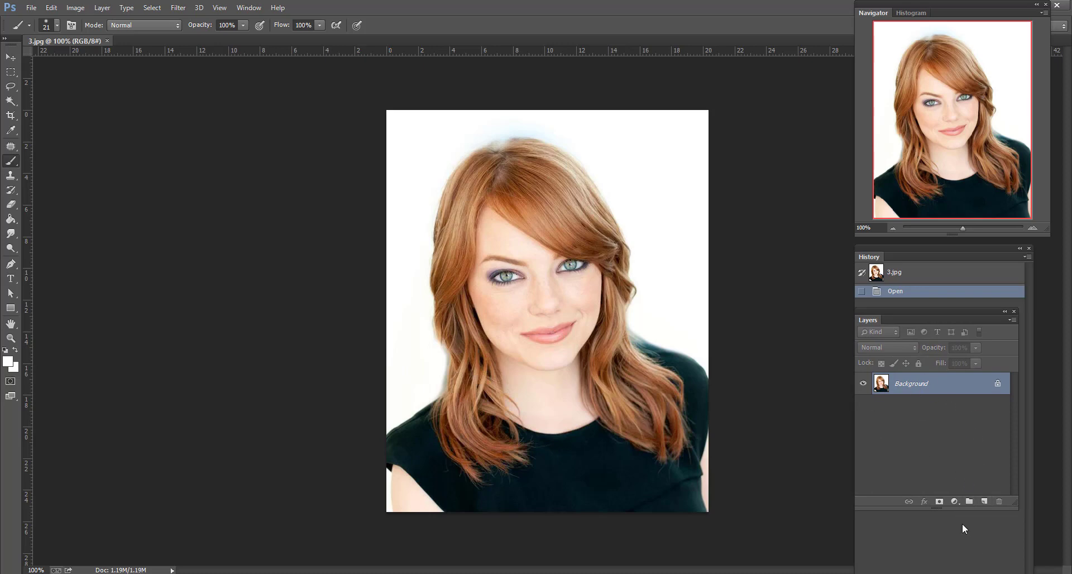
Step: Add a new empty layer above the Background and open the foreground color for editing
{"action": "left_click", "coordinate": [985, 503]}
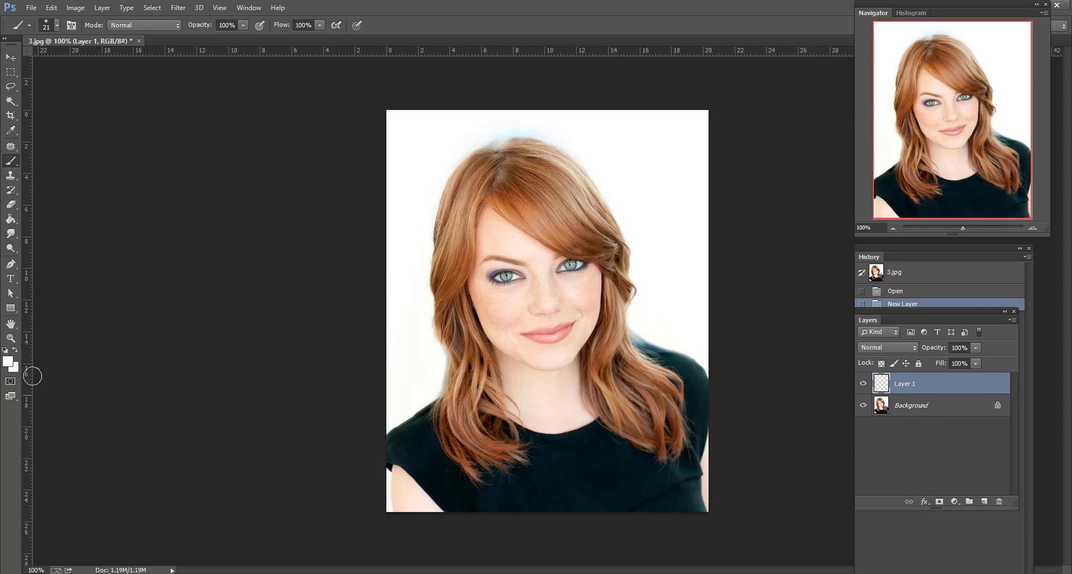
{"action": "left_click", "coordinate": [9, 361]}
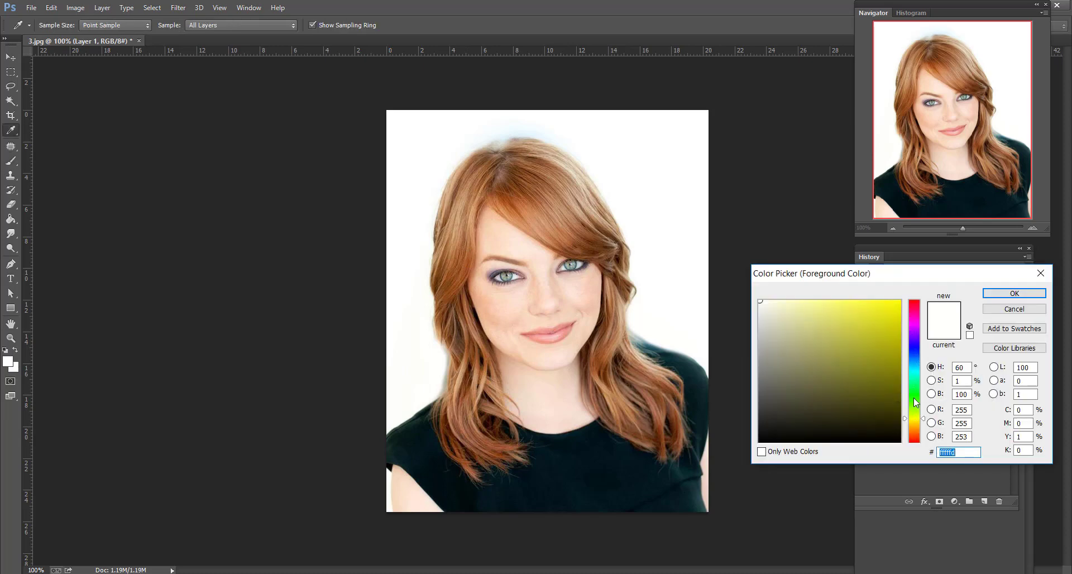
Step: Try different blue shades for the foreground color, ending on #2f6ae3
{"action": "left_click_drag", "start_coordinate": [913, 398], "coordinate": [911, 351]}
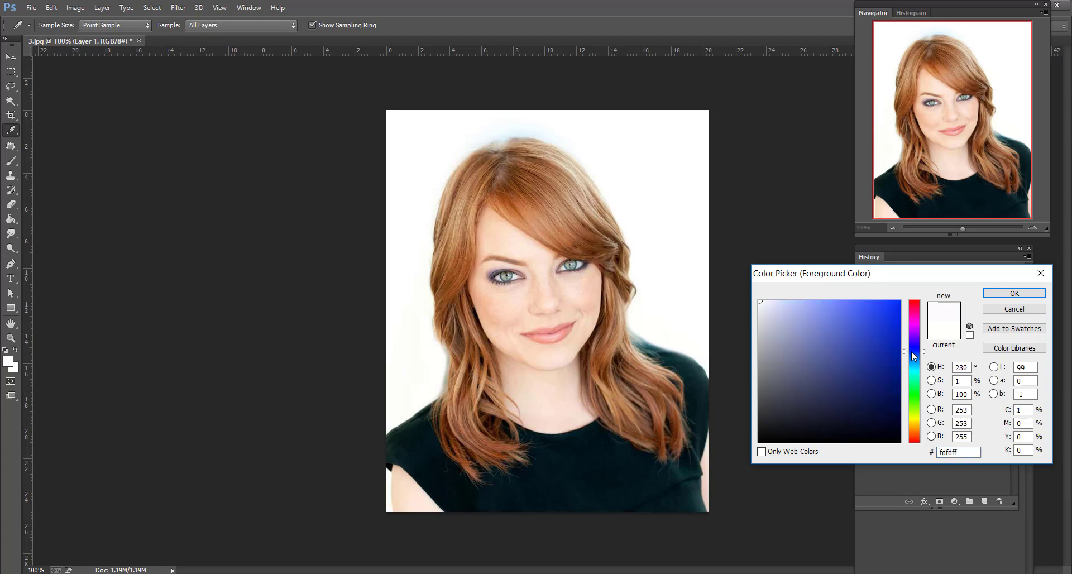
{"action": "left_click", "coordinate": [505, 276]}
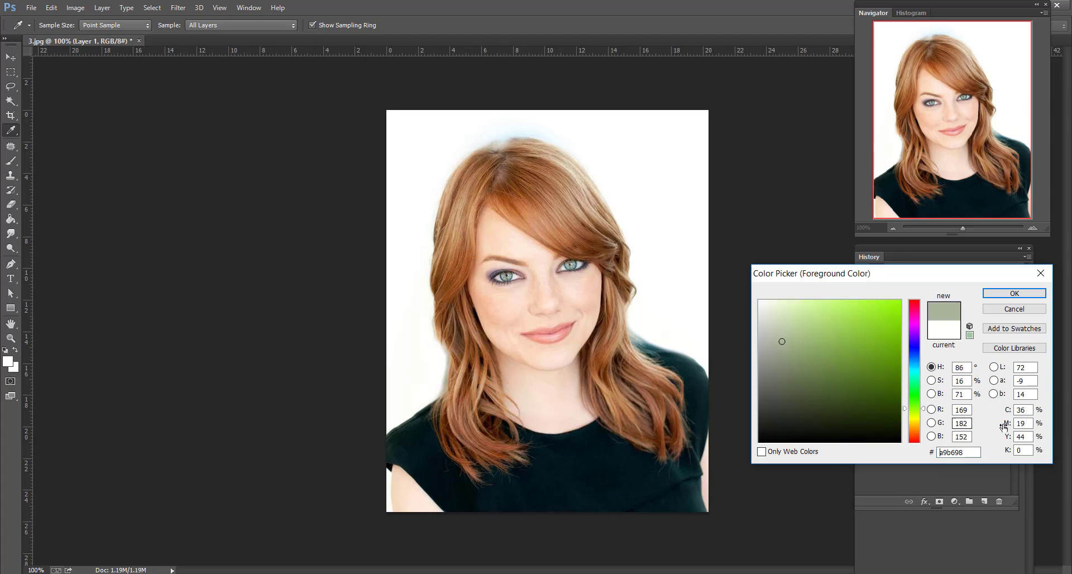
{"action": "left_click", "coordinate": [915, 403]}
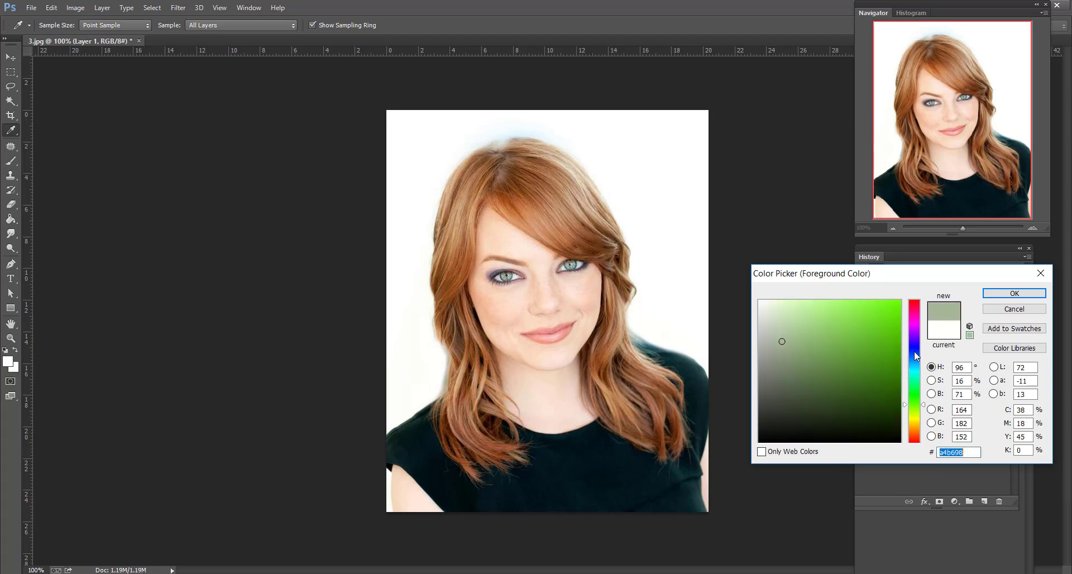
{"action": "left_click", "coordinate": [913, 351]}
{"action": "left_click", "coordinate": [890, 377]}
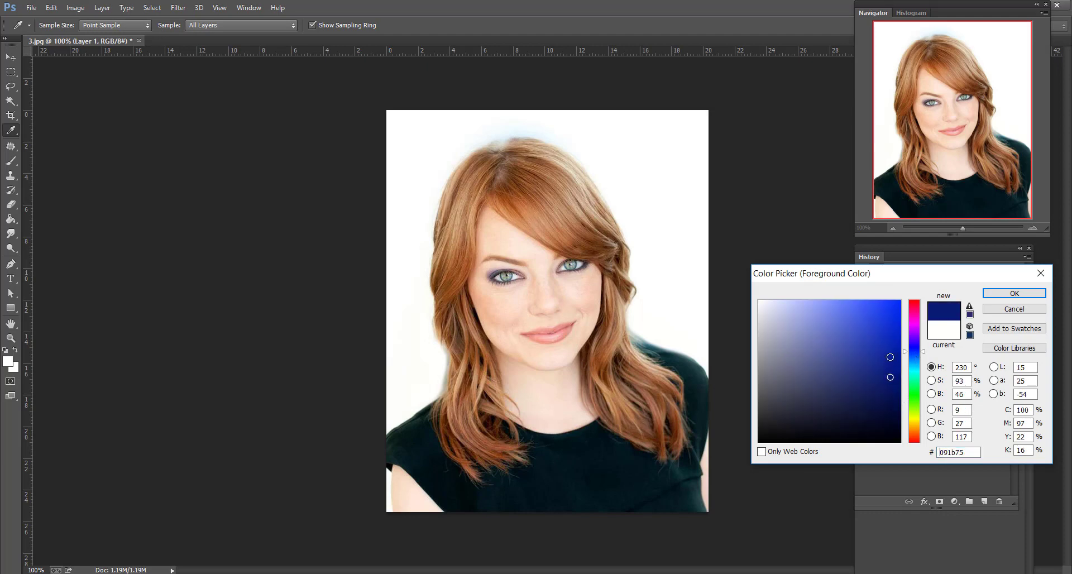
{"action": "left_click_drag", "start_coordinate": [890, 356], "coordinate": [895, 300]}
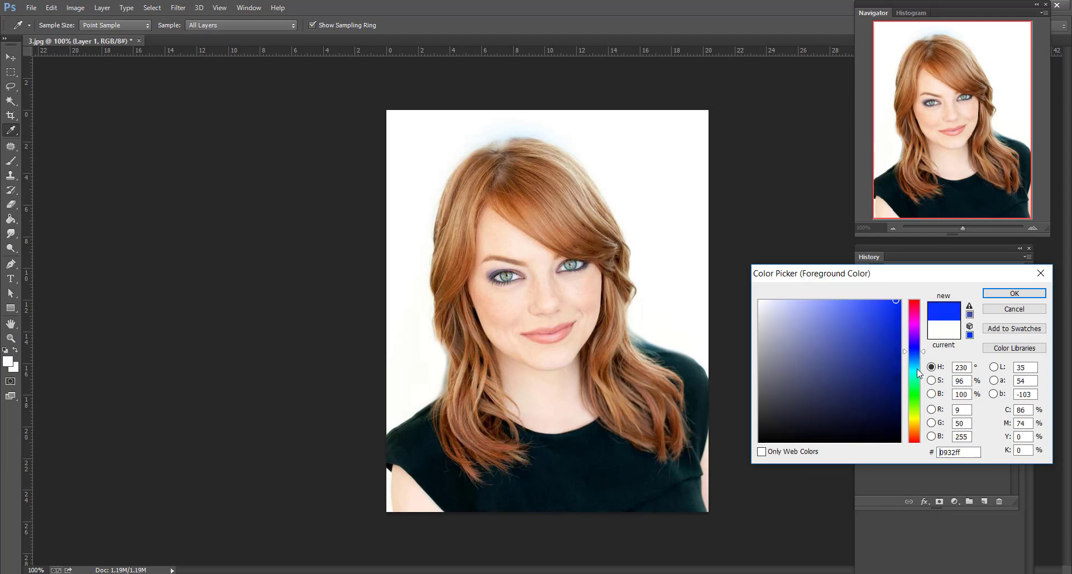
{"action": "left_click", "coordinate": [914, 355]}
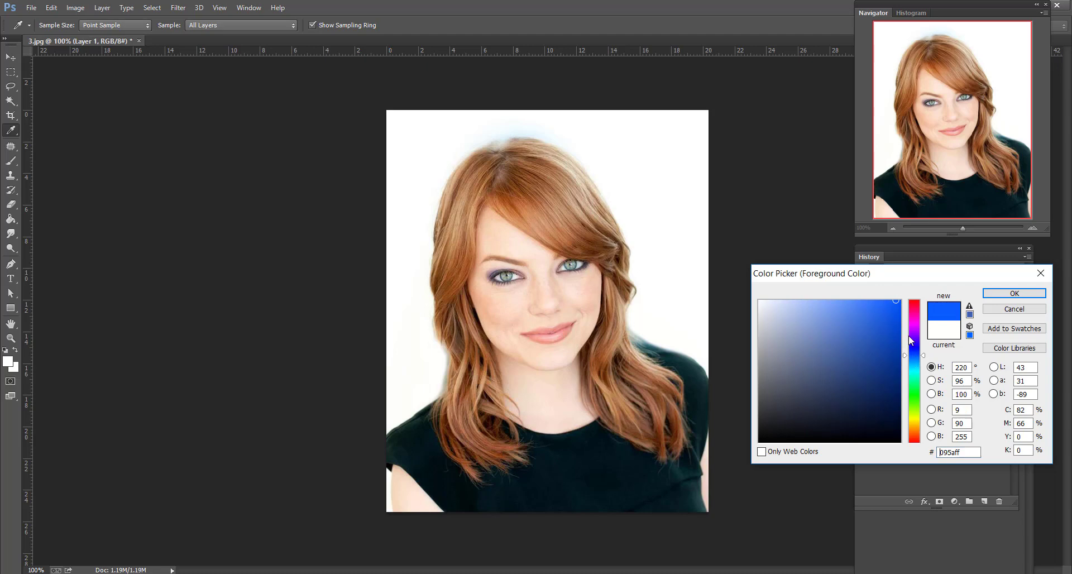
{"action": "left_click", "coordinate": [877, 304]}
{"action": "left_click_drag", "start_coordinate": [868, 304], "coordinate": [871, 316]}
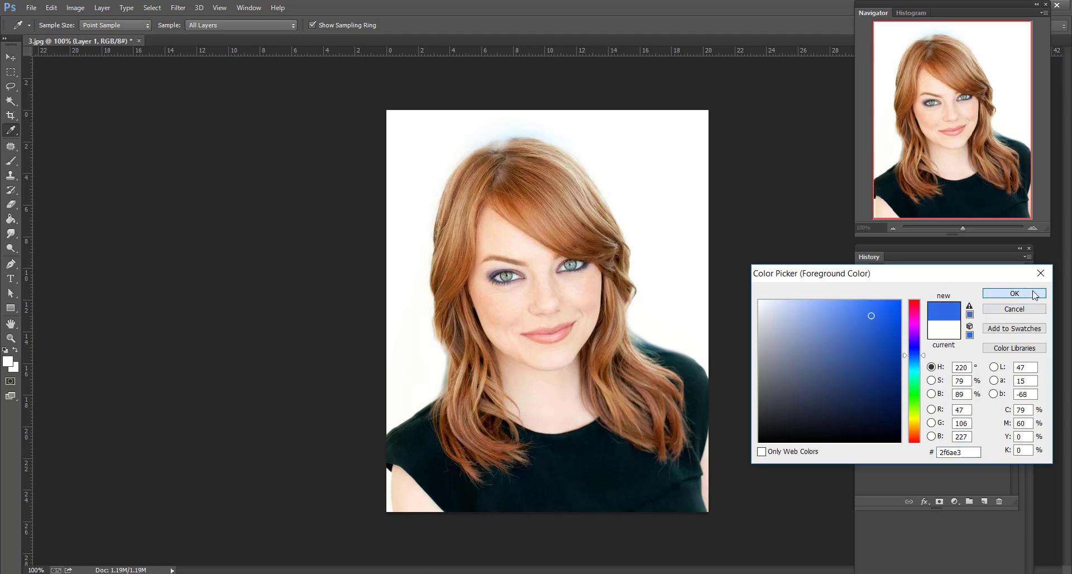
Step: Set the foreground color to the dark purple #7a2a89, using the in-gamut version of the chosen shade
{"action": "left_click", "coordinate": [910, 326]}
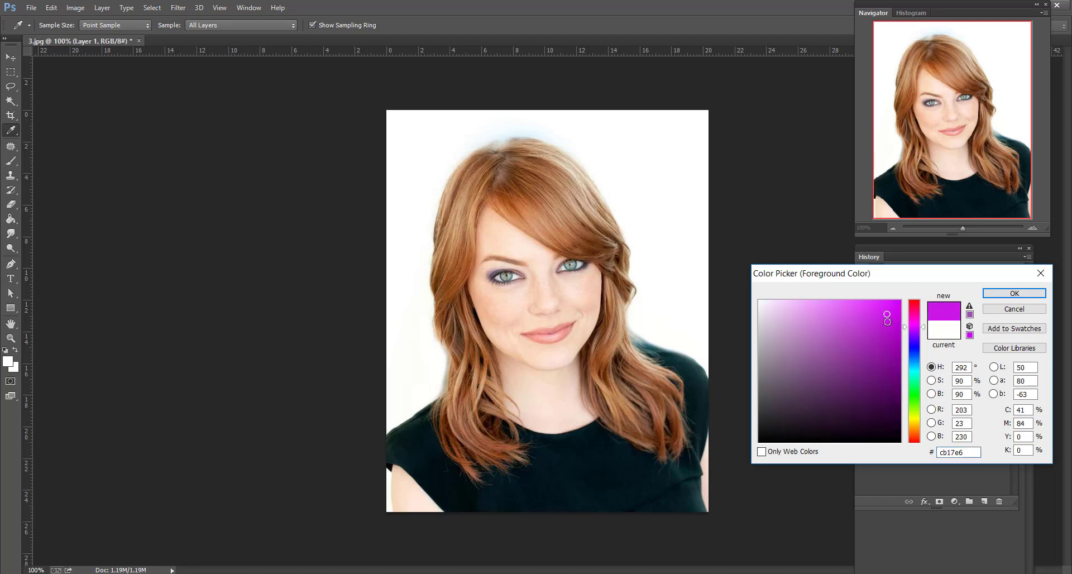
{"action": "left_click", "coordinate": [889, 364]}
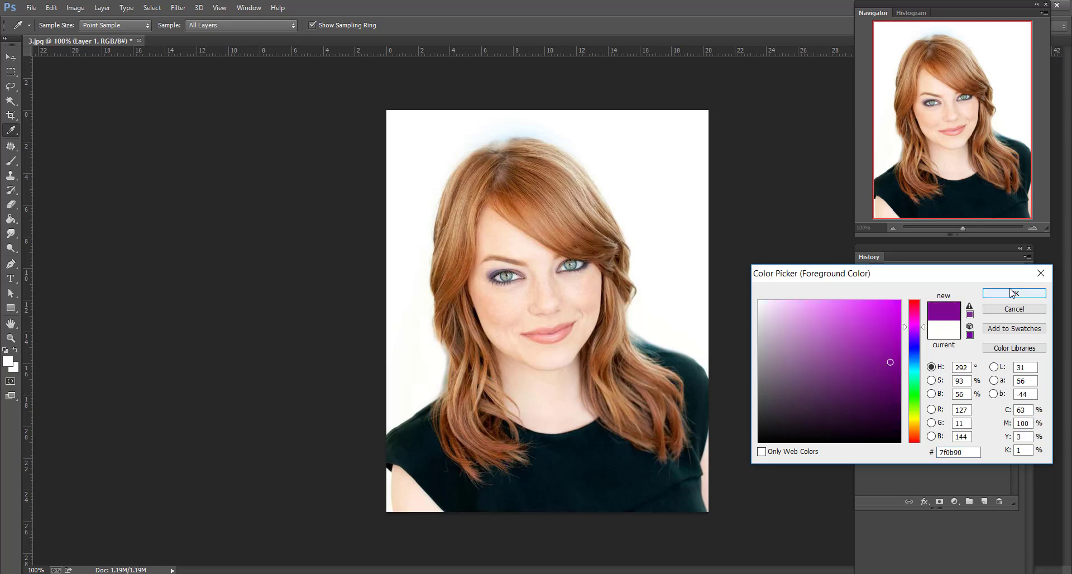
{"action": "left_click", "coordinate": [872, 365]}
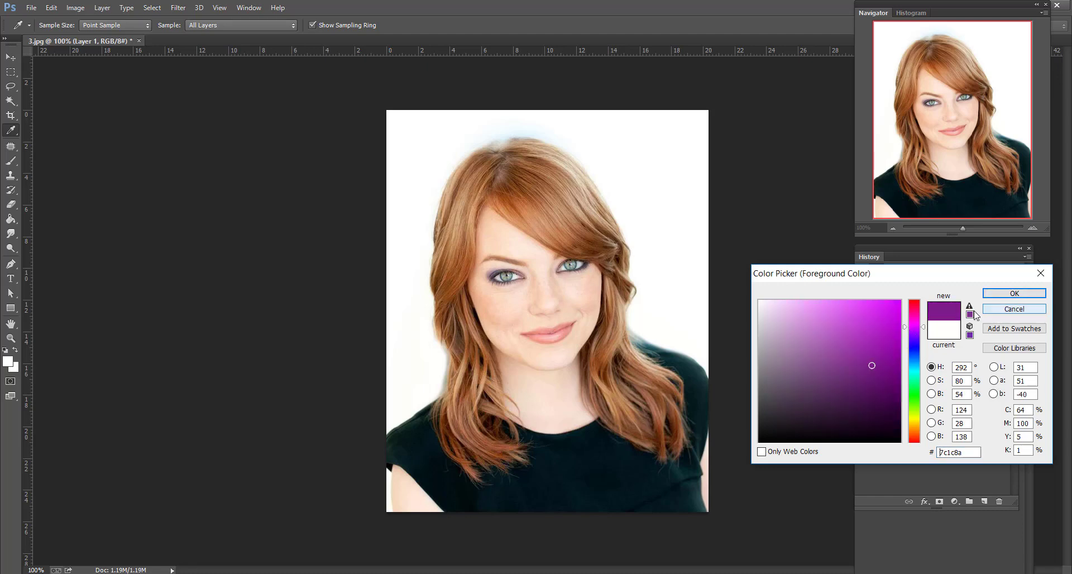
{"action": "left_click", "coordinate": [969, 307]}
{"action": "left_click", "coordinate": [1000, 292]}
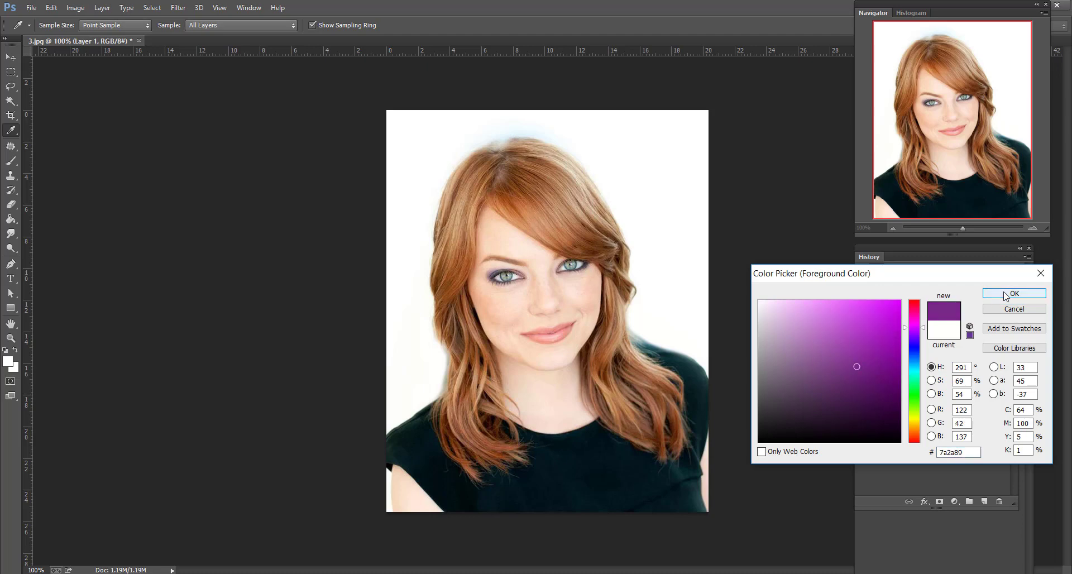
Step: Activate the Brush Tool and set its size to 47 px
{"action": "key", "text": "b"}
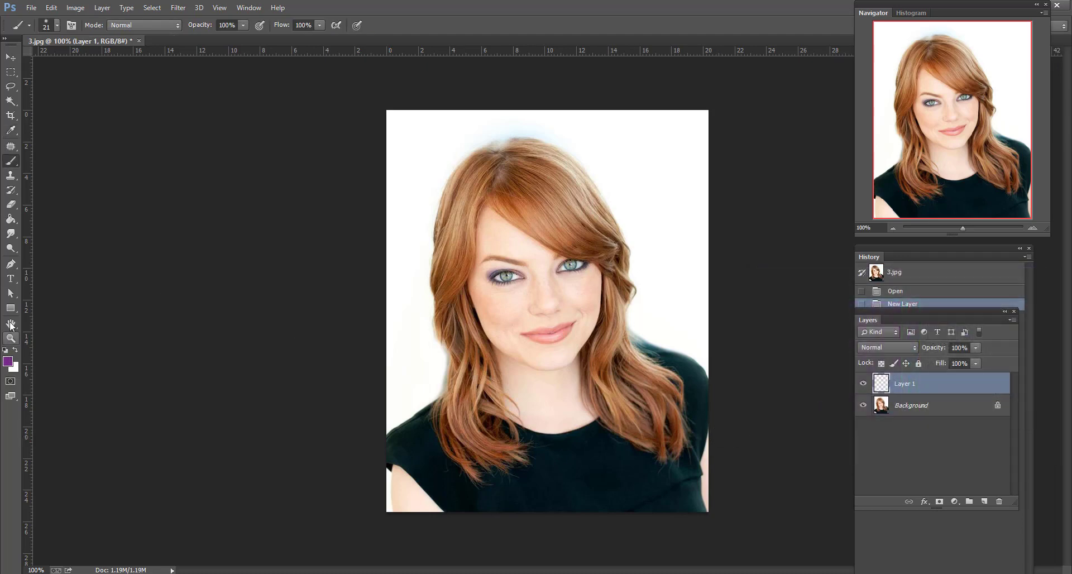
{"action": "right_click", "coordinate": [9, 162]}
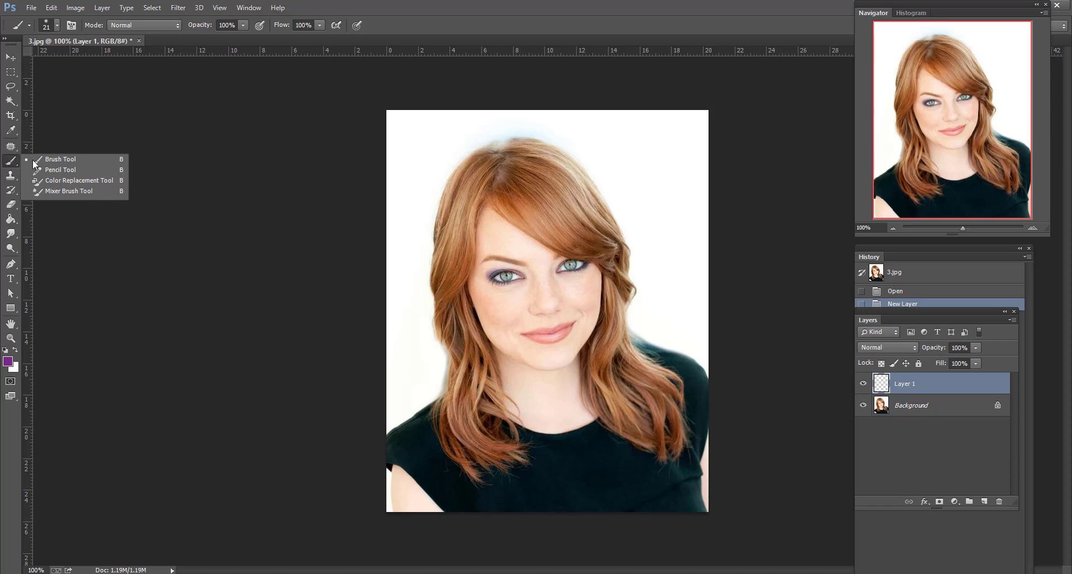
{"action": "left_click", "coordinate": [55, 159]}
{"action": "left_click", "coordinate": [56, 25]}
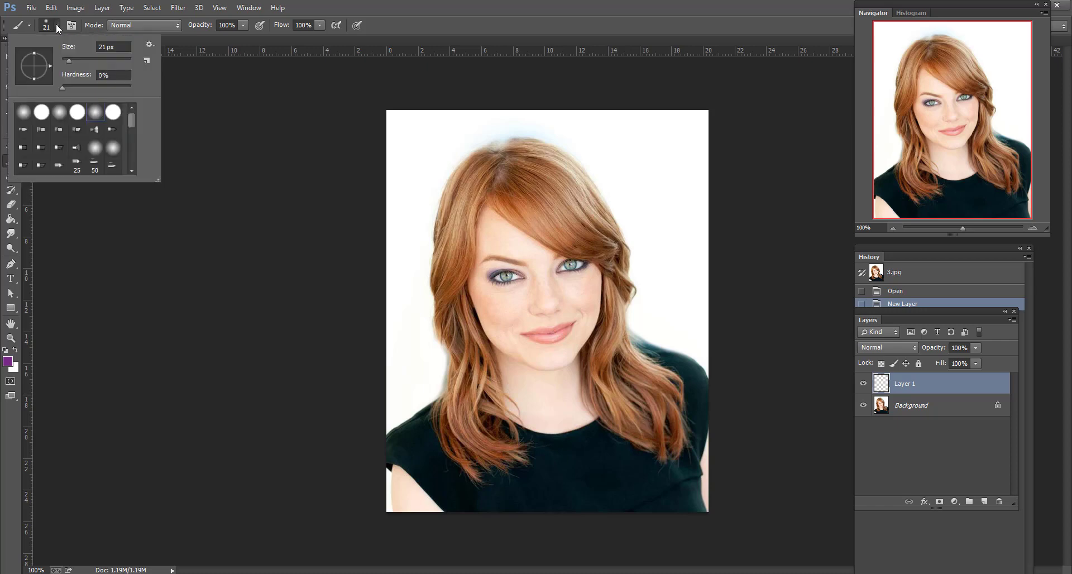
{"action": "left_click_drag", "start_coordinate": [69, 59], "coordinate": [79, 58]}
Step: Paint purple over the crown, the fringe and the upper hair beside the face on Layer 1
{"action": "left_click", "coordinate": [1033, 226]}
{"action": "left_click", "coordinate": [1033, 226]}
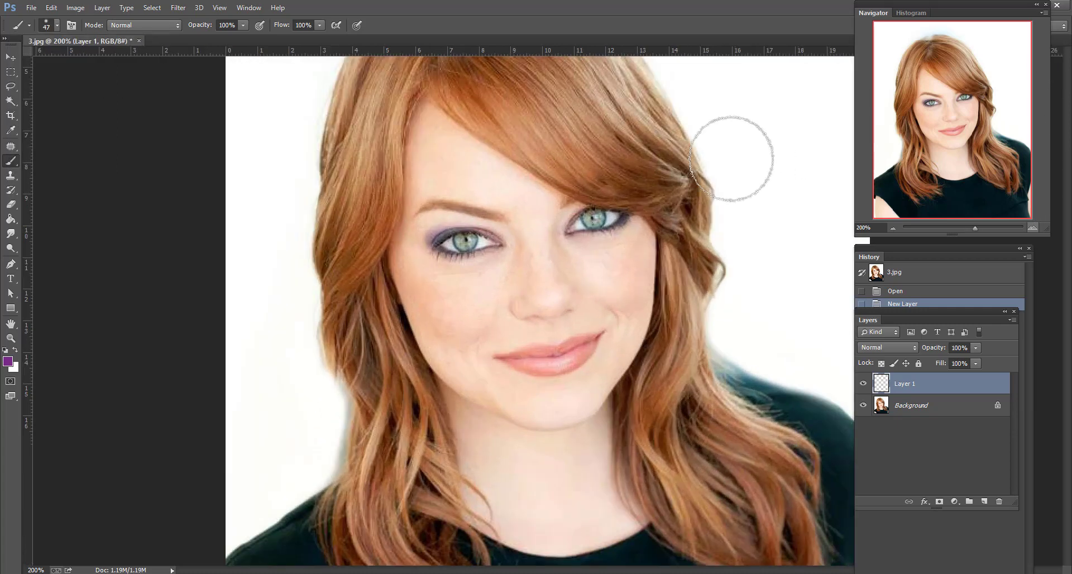
{"action": "left_click_drag", "start_coordinate": [943, 95], "coordinate": [936, 37]}
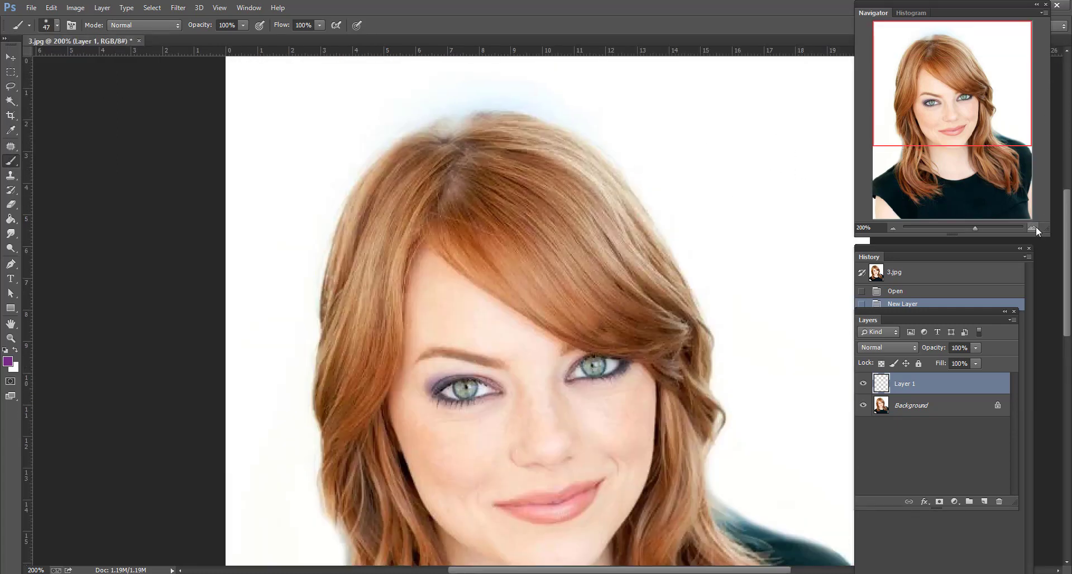
{"action": "left_click", "coordinate": [1034, 227]}
{"action": "left_click", "coordinate": [892, 227]}
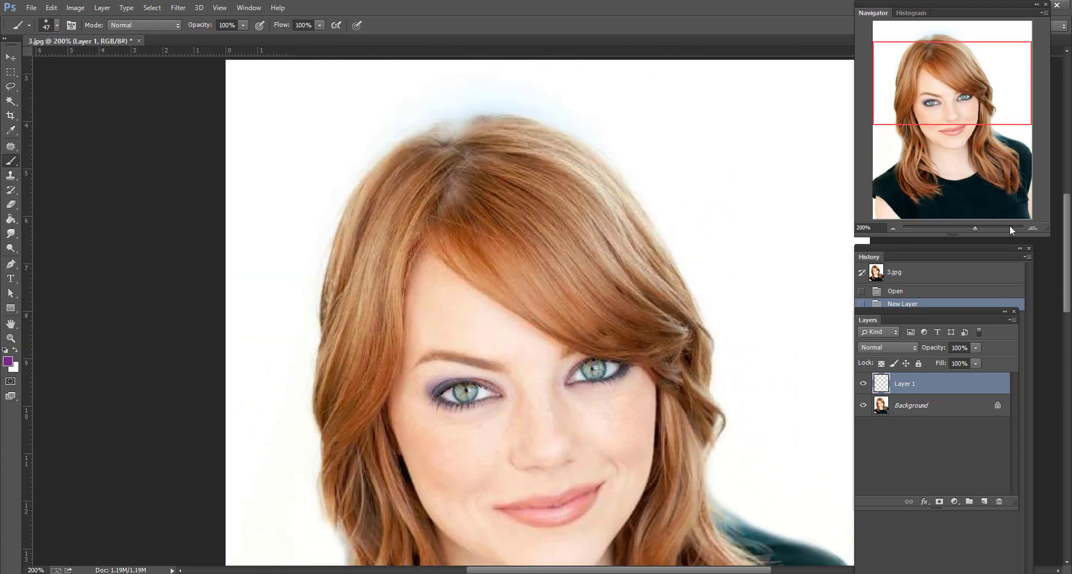
{"action": "mouse_move", "coordinate": [505, 220]}
{"action": "left_mouse_down"}
{"action": "mouse_move", "coordinate": [459, 218]}
{"action": "mouse_move", "coordinate": [496, 197]}
{"action": "mouse_move", "coordinate": [478, 177]}
{"action": "mouse_move", "coordinate": [508, 226]}
{"action": "mouse_move", "coordinate": [509, 170]}
{"action": "mouse_move", "coordinate": [568, 216]}
{"action": "mouse_move", "coordinate": [575, 296]}
{"action": "mouse_move", "coordinate": [482, 226]}
{"action": "mouse_move", "coordinate": [586, 269]}
{"action": "mouse_move", "coordinate": [520, 228]}
{"action": "mouse_move", "coordinate": [502, 155]}
{"action": "mouse_move", "coordinate": [550, 172]}
{"action": "mouse_move", "coordinate": [623, 239]}
{"action": "mouse_move", "coordinate": [671, 336]}
{"action": "mouse_move", "coordinate": [550, 306]}
{"action": "mouse_move", "coordinate": [414, 197]}
{"action": "mouse_move", "coordinate": [395, 242]}
{"action": "mouse_move", "coordinate": [423, 172]}
{"action": "mouse_move", "coordinate": [460, 146]}
{"action": "mouse_move", "coordinate": [426, 164]}
{"action": "mouse_move", "coordinate": [361, 260]}
{"action": "mouse_move", "coordinate": [362, 372]}
{"action": "mouse_move", "coordinate": [347, 398]}
{"action": "mouse_move", "coordinate": [378, 234]}
{"action": "mouse_move", "coordinate": [351, 434]}
{"action": "mouse_move", "coordinate": [369, 500]}
{"action": "mouse_move", "coordinate": [328, 392]}
{"action": "mouse_move", "coordinate": [353, 238]}
{"action": "mouse_move", "coordinate": [387, 181]}
{"action": "mouse_move", "coordinate": [451, 144]}
{"action": "mouse_move", "coordinate": [527, 157]}
{"action": "mouse_move", "coordinate": [505, 145]}
{"action": "mouse_move", "coordinate": [522, 141]}
{"action": "mouse_move", "coordinate": [573, 171]}
{"action": "mouse_move", "coordinate": [639, 261]}
{"action": "mouse_move", "coordinate": [689, 358]}
{"action": "mouse_move", "coordinate": [642, 316]}
{"action": "mouse_move", "coordinate": [631, 326]}
{"action": "mouse_move", "coordinate": [515, 290]}
{"action": "mouse_move", "coordinate": [446, 244]}
{"action": "mouse_move", "coordinate": [421, 205]}
{"action": "mouse_move", "coordinate": [362, 428]}
{"action": "mouse_move", "coordinate": [385, 469]}
{"action": "left_mouse_up"}
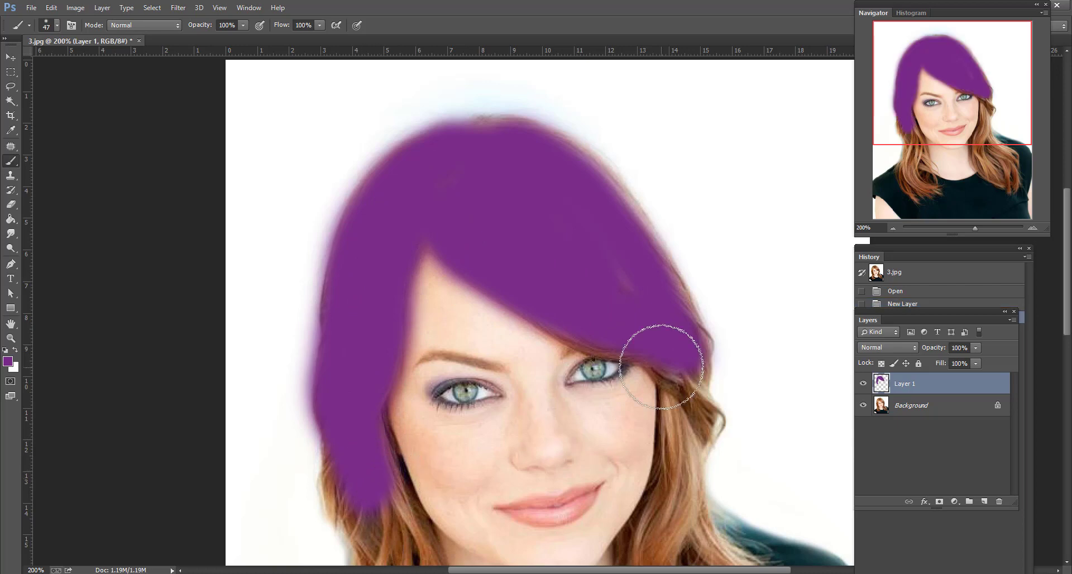
Step: Paint the long lower hair on both sides of the face purple, down to the ends over the shoulders
{"action": "left_click_drag", "start_coordinate": [958, 137], "coordinate": [956, 189]}
{"action": "mouse_move", "coordinate": [346, 321]}
{"action": "left_mouse_down"}
{"action": "mouse_move", "coordinate": [346, 274]}
{"action": "mouse_move", "coordinate": [375, 341]}
{"action": "mouse_move", "coordinate": [358, 327]}
{"action": "mouse_move", "coordinate": [352, 301]}
{"action": "left_mouse_up"}
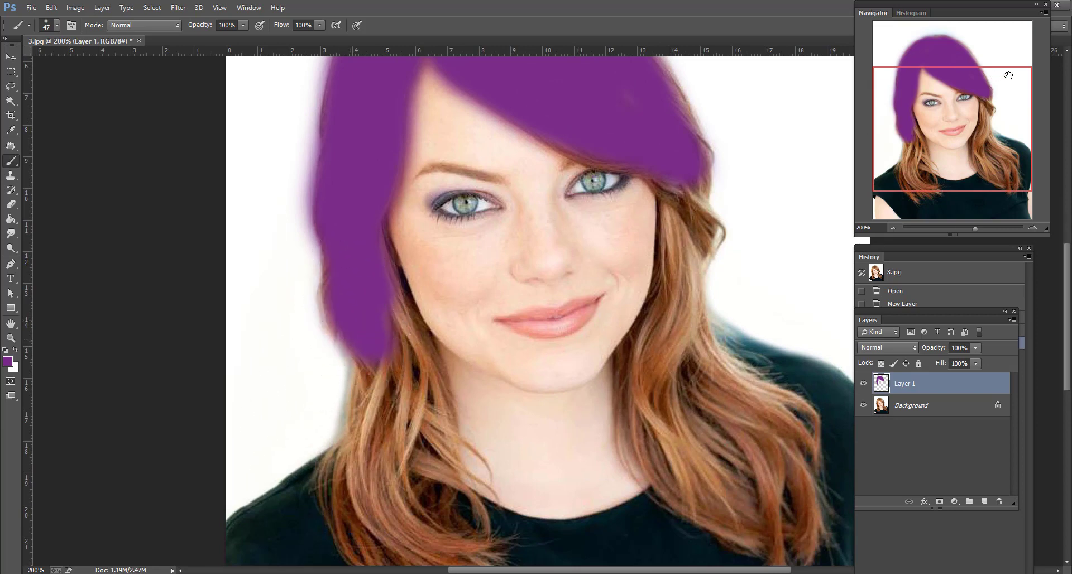
{"action": "mouse_move", "coordinate": [335, 256]}
{"action": "left_mouse_down"}
{"action": "mouse_move", "coordinate": [383, 490]}
{"action": "mouse_move", "coordinate": [394, 419]}
{"action": "left_mouse_up"}
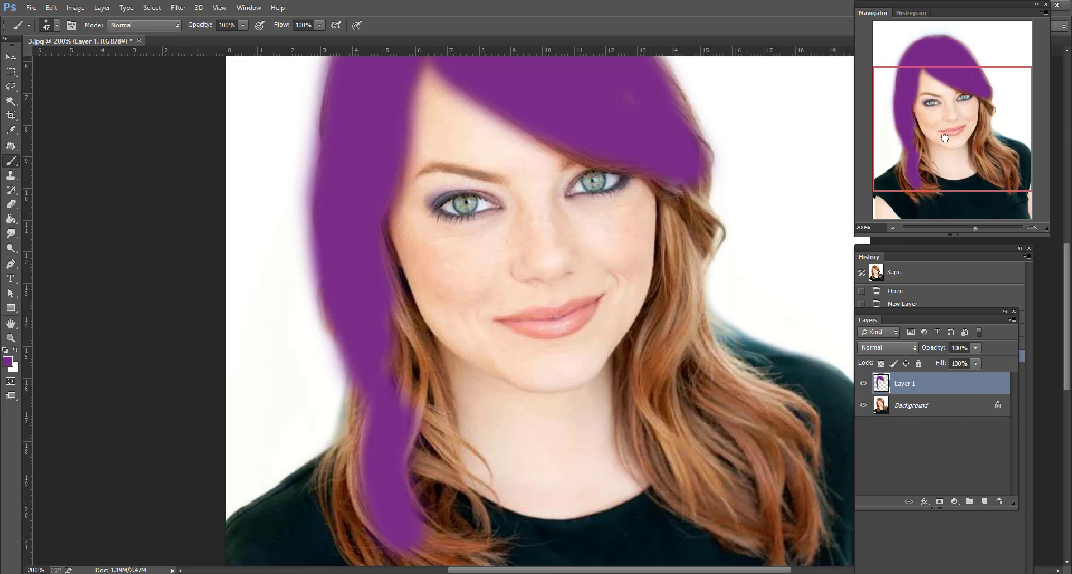
{"action": "left_click_drag", "start_coordinate": [945, 138], "coordinate": [948, 160]}
{"action": "mouse_move", "coordinate": [413, 435]}
{"action": "left_mouse_down"}
{"action": "mouse_move", "coordinate": [364, 406]}
{"action": "mouse_move", "coordinate": [361, 340]}
{"action": "mouse_move", "coordinate": [356, 421]}
{"action": "mouse_move", "coordinate": [416, 494]}
{"action": "mouse_move", "coordinate": [401, 496]}
{"action": "mouse_move", "coordinate": [336, 440]}
{"action": "mouse_move", "coordinate": [341, 382]}
{"action": "mouse_move", "coordinate": [324, 404]}
{"action": "mouse_move", "coordinate": [348, 346]}
{"action": "mouse_move", "coordinate": [362, 240]}
{"action": "mouse_move", "coordinate": [398, 289]}
{"action": "mouse_move", "coordinate": [394, 363]}
{"action": "mouse_move", "coordinate": [451, 413]}
{"action": "mouse_move", "coordinate": [420, 376]}
{"action": "mouse_move", "coordinate": [354, 159]}
{"action": "mouse_move", "coordinate": [433, 342]}
{"action": "mouse_move", "coordinate": [404, 364]}
{"action": "mouse_move", "coordinate": [384, 421]}
{"action": "mouse_move", "coordinate": [419, 476]}
{"action": "mouse_move", "coordinate": [469, 479]}
{"action": "mouse_move", "coordinate": [420, 508]}
{"action": "mouse_move", "coordinate": [389, 493]}
{"action": "mouse_move", "coordinate": [316, 392]}
{"action": "mouse_move", "coordinate": [341, 375]}
{"action": "mouse_move", "coordinate": [347, 383]}
{"action": "mouse_move", "coordinate": [362, 451]}
{"action": "mouse_move", "coordinate": [410, 509]}
{"action": "left_mouse_up"}
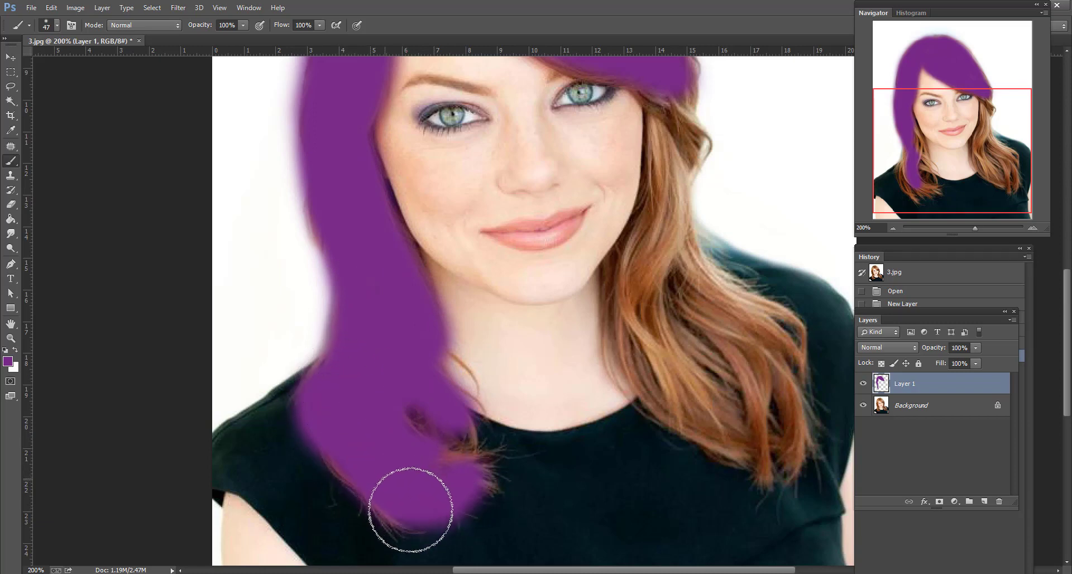
{"action": "mouse_move", "coordinate": [813, 406]}
{"action": "left_mouse_down"}
{"action": "mouse_move", "coordinate": [691, 318]}
{"action": "mouse_move", "coordinate": [722, 387]}
{"action": "mouse_move", "coordinate": [692, 320]}
{"action": "mouse_move", "coordinate": [662, 312]}
{"action": "mouse_move", "coordinate": [668, 93]}
{"action": "mouse_move", "coordinate": [634, 370]}
{"action": "mouse_move", "coordinate": [721, 445]}
{"action": "mouse_move", "coordinate": [764, 457]}
{"action": "mouse_move", "coordinate": [729, 406]}
{"action": "mouse_move", "coordinate": [729, 346]}
{"action": "mouse_move", "coordinate": [704, 300]}
{"action": "mouse_move", "coordinate": [758, 332]}
{"action": "mouse_move", "coordinate": [786, 404]}
{"action": "mouse_move", "coordinate": [785, 452]}
{"action": "mouse_move", "coordinate": [720, 298]}
{"action": "mouse_move", "coordinate": [684, 267]}
{"action": "mouse_move", "coordinate": [675, 225]}
{"action": "mouse_move", "coordinate": [655, 340]}
{"action": "mouse_move", "coordinate": [677, 375]}
{"action": "left_mouse_up"}
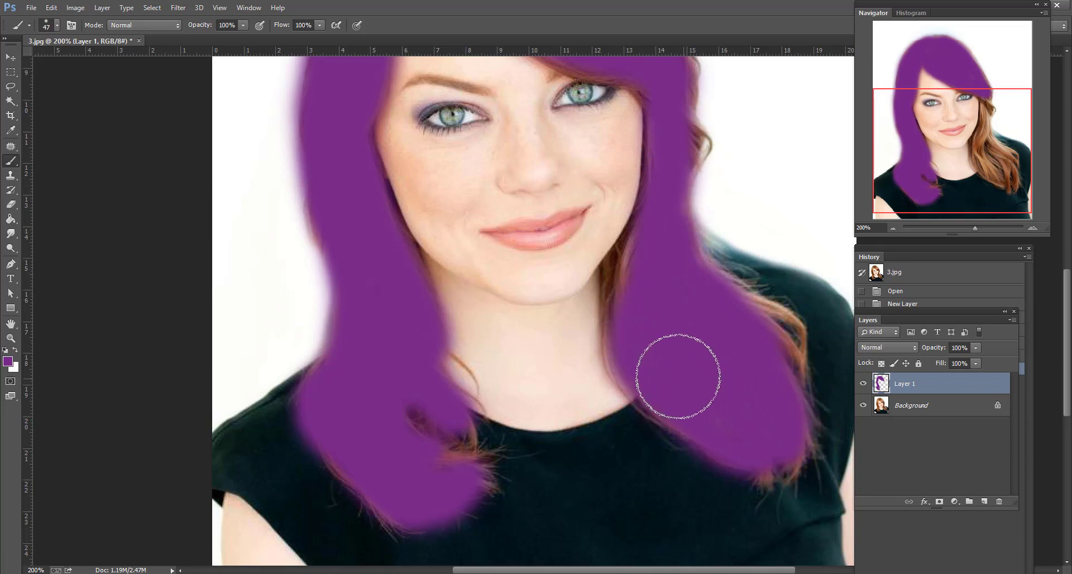
Step: Reduce the brush size to 17 px and paint the remaining unpainted hair at the lower ends and along the neck purple on Layer 1
{"action": "left_click", "coordinate": [56, 26]}
{"action": "left_click_drag", "start_coordinate": [75, 58], "coordinate": [70, 59]}
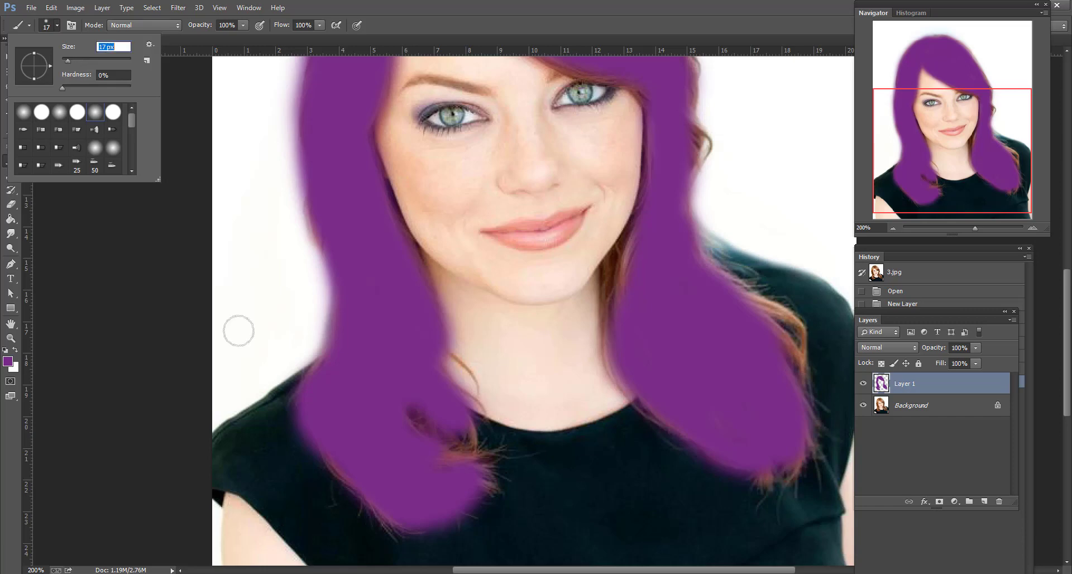
{"action": "left_click", "coordinate": [396, 412]}
{"action": "mouse_move", "coordinate": [454, 464]}
{"action": "left_mouse_down"}
{"action": "mouse_move", "coordinate": [489, 466]}
{"action": "mouse_move", "coordinate": [476, 493]}
{"action": "mouse_move", "coordinate": [409, 518]}
{"action": "mouse_move", "coordinate": [350, 489]}
{"action": "mouse_move", "coordinate": [320, 436]}
{"action": "left_mouse_up"}
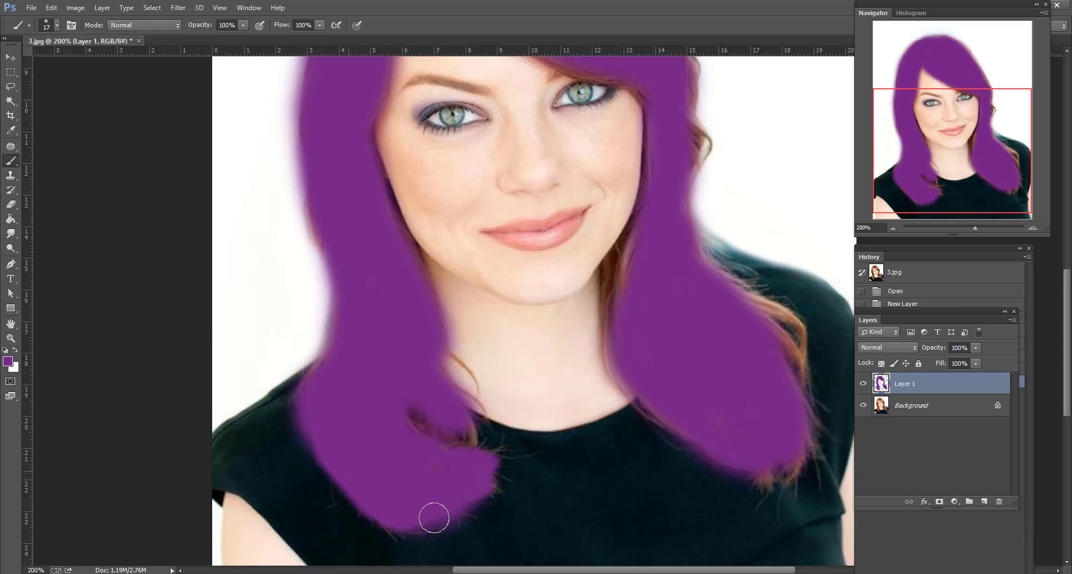
{"action": "mouse_move", "coordinate": [800, 368]}
{"action": "left_mouse_down"}
{"action": "mouse_move", "coordinate": [741, 307]}
{"action": "mouse_move", "coordinate": [717, 301]}
{"action": "mouse_move", "coordinate": [738, 295]}
{"action": "mouse_move", "coordinate": [804, 335]}
{"action": "mouse_move", "coordinate": [800, 455]}
{"action": "mouse_move", "coordinate": [780, 472]}
{"action": "mouse_move", "coordinate": [758, 471]}
{"action": "mouse_move", "coordinate": [802, 461]}
{"action": "left_mouse_up"}
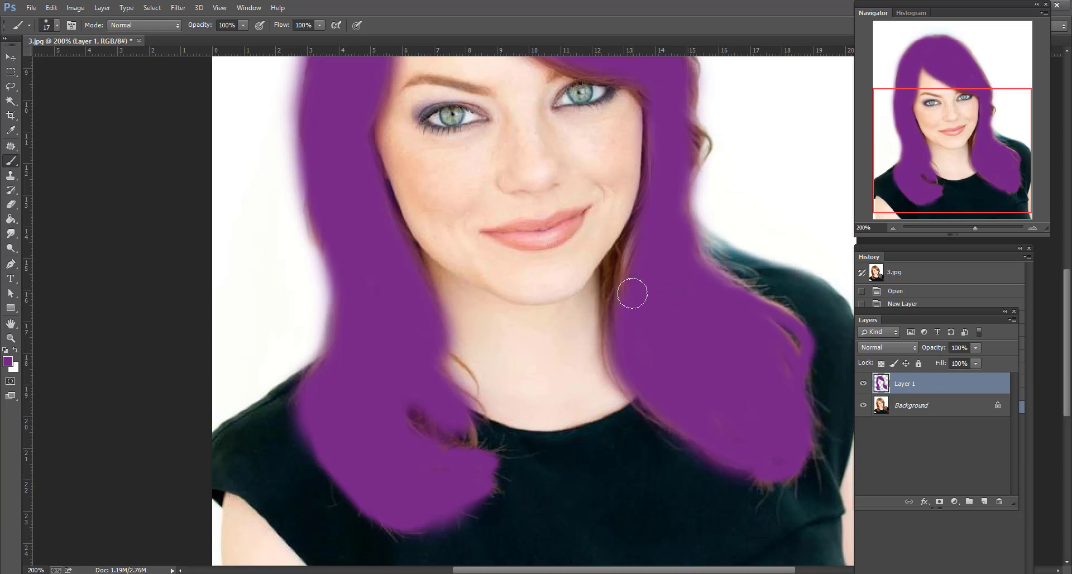
{"action": "mouse_move", "coordinate": [632, 294]}
{"action": "left_mouse_down"}
{"action": "mouse_move", "coordinate": [612, 276]}
{"action": "mouse_move", "coordinate": [615, 309]}
{"action": "mouse_move", "coordinate": [614, 258]}
{"action": "mouse_move", "coordinate": [656, 143]}
{"action": "mouse_move", "coordinate": [683, 166]}
{"action": "mouse_move", "coordinate": [637, 310]}
{"action": "left_mouse_up"}
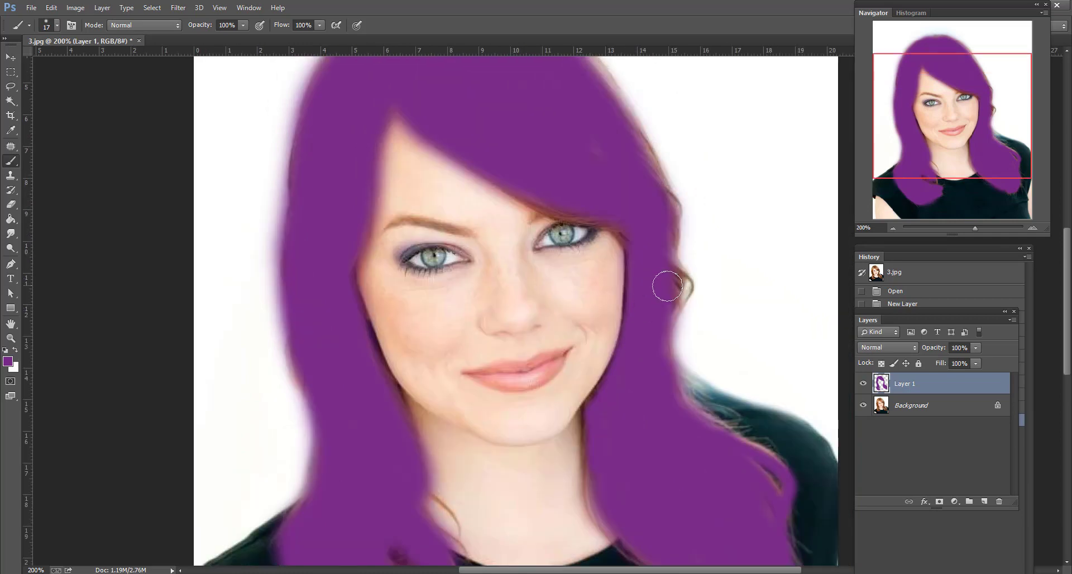
Step: Paint the remaining natural hair purple along the outer side curls, the fringe edge and the crown outline on Layer 1
{"action": "left_click_drag", "start_coordinate": [674, 269], "coordinate": [667, 286]}
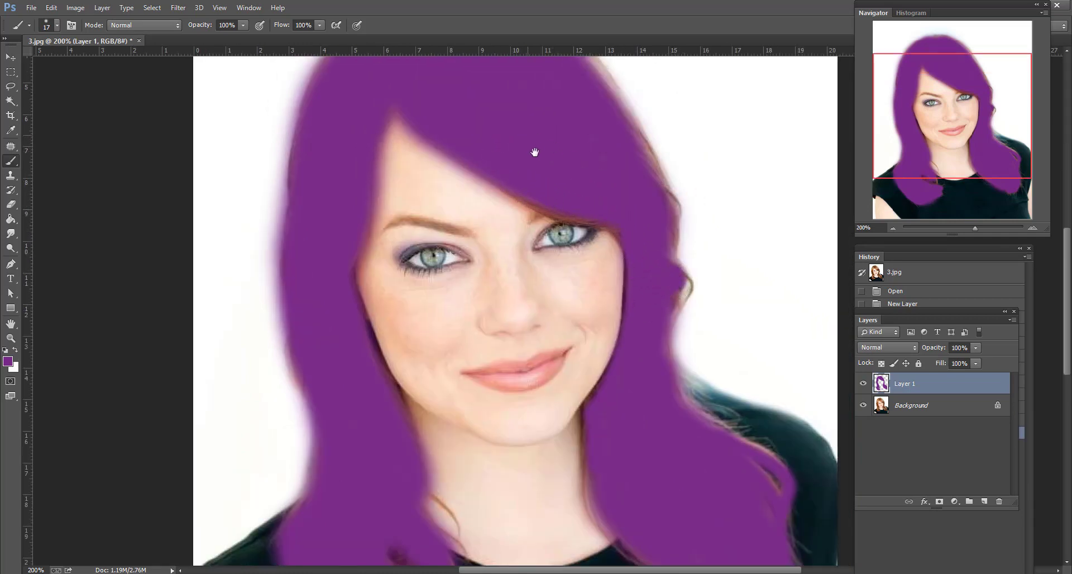
{"action": "left_click_drag", "start_coordinate": [531, 149], "coordinate": [555, 222]}
{"action": "mouse_move", "coordinate": [459, 94]}
{"action": "left_mouse_down"}
{"action": "mouse_move", "coordinate": [505, 86]}
{"action": "mouse_move", "coordinate": [593, 136]}
{"action": "mouse_move", "coordinate": [673, 248]}
{"action": "mouse_move", "coordinate": [695, 321]}
{"action": "mouse_move", "coordinate": [696, 360]}
{"action": "mouse_move", "coordinate": [685, 366]}
{"action": "left_mouse_up"}
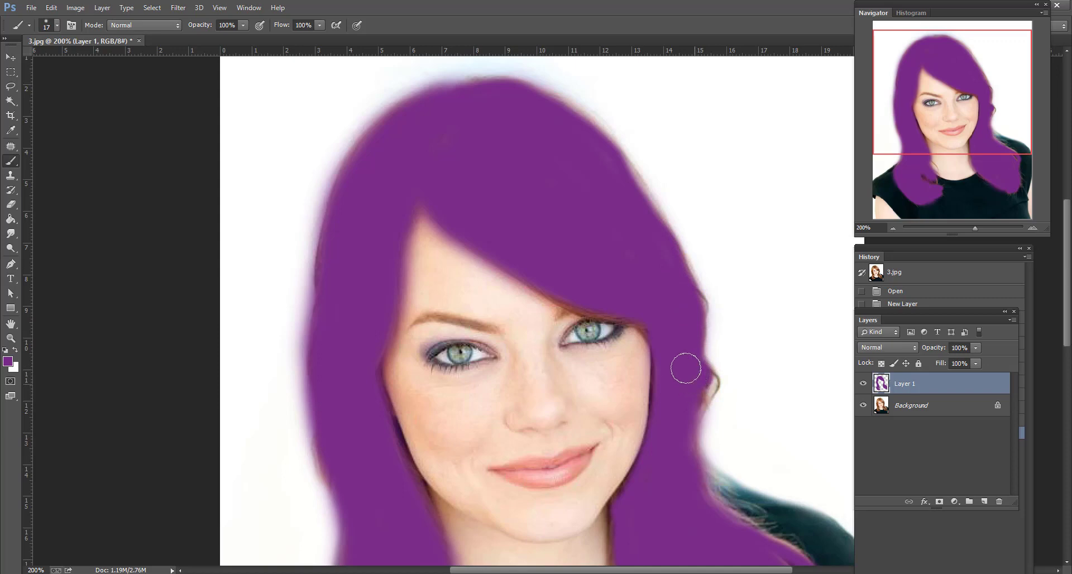
{"action": "left_click_drag", "start_coordinate": [560, 296], "coordinate": [465, 230]}
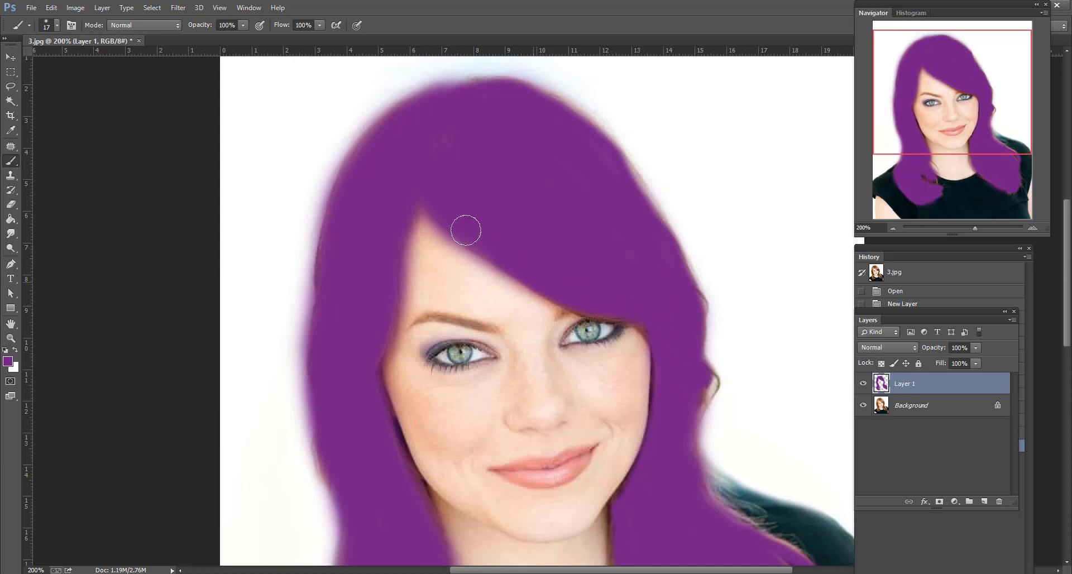
{"action": "left_click_drag", "start_coordinate": [399, 149], "coordinate": [362, 185]}
{"action": "left_click_drag", "start_coordinate": [321, 271], "coordinate": [331, 237]}
{"action": "mouse_move", "coordinate": [358, 165]}
{"action": "left_mouse_down"}
{"action": "mouse_move", "coordinate": [375, 135]}
{"action": "mouse_move", "coordinate": [495, 88]}
{"action": "left_mouse_up"}
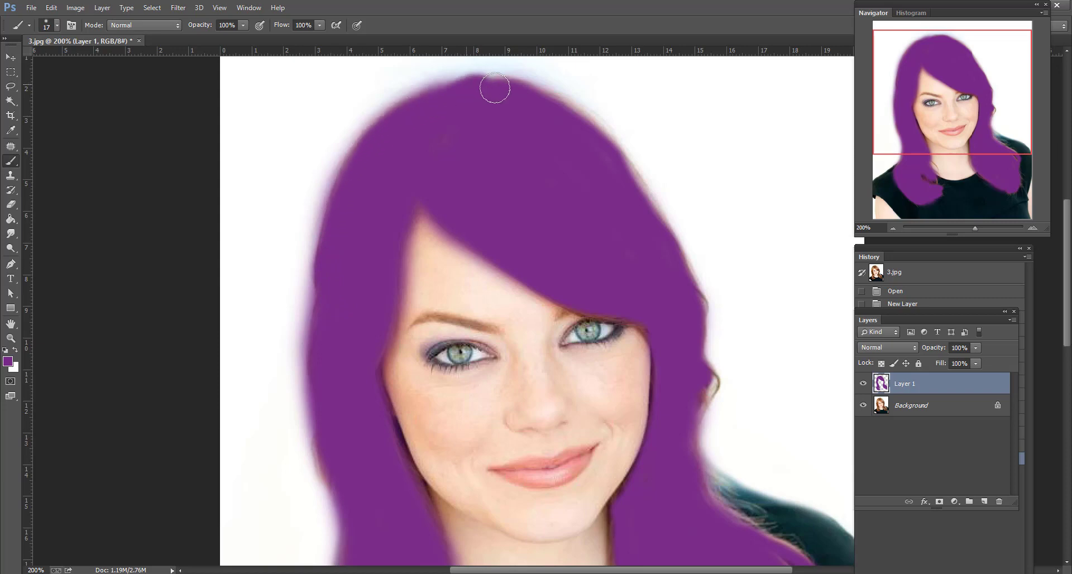
{"action": "left_click_drag", "start_coordinate": [544, 113], "coordinate": [642, 282]}
Step: Paint the loose hair strand beside the neck and the gaps in the nearby lower curls purple with a 9 px brush
{"action": "left_click", "coordinate": [894, 227]}
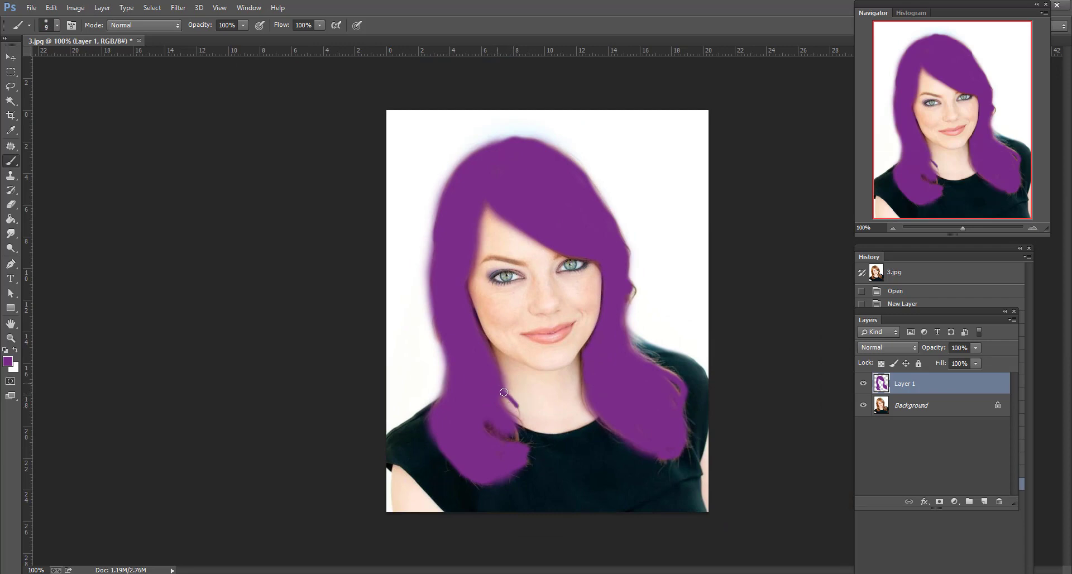
{"action": "left_click", "coordinate": [1032, 226]}
{"action": "left_click_drag", "start_coordinate": [933, 127], "coordinate": [940, 160]}
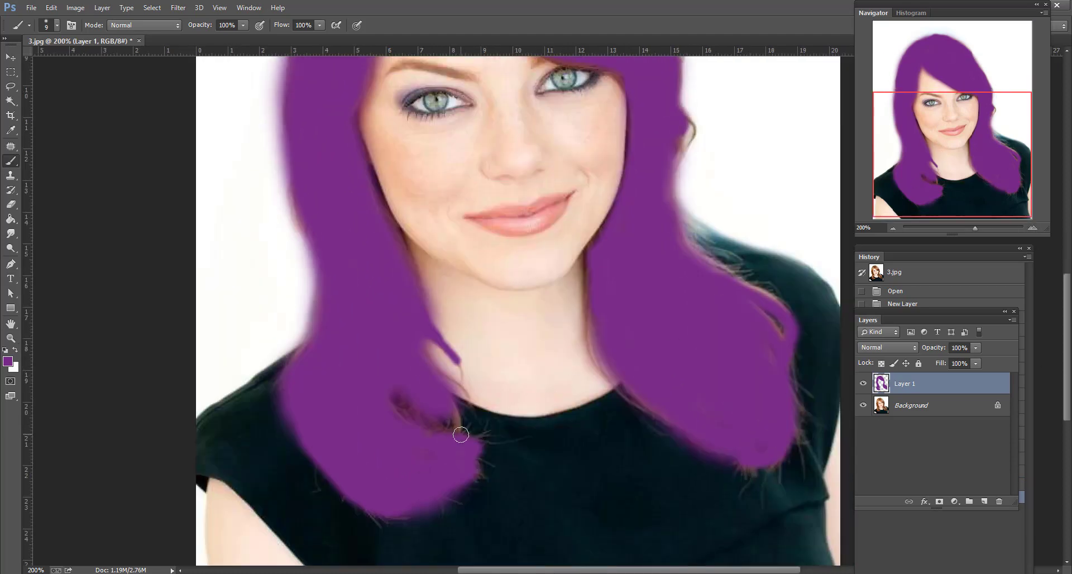
{"action": "left_click_drag", "start_coordinate": [446, 404], "coordinate": [410, 349]}
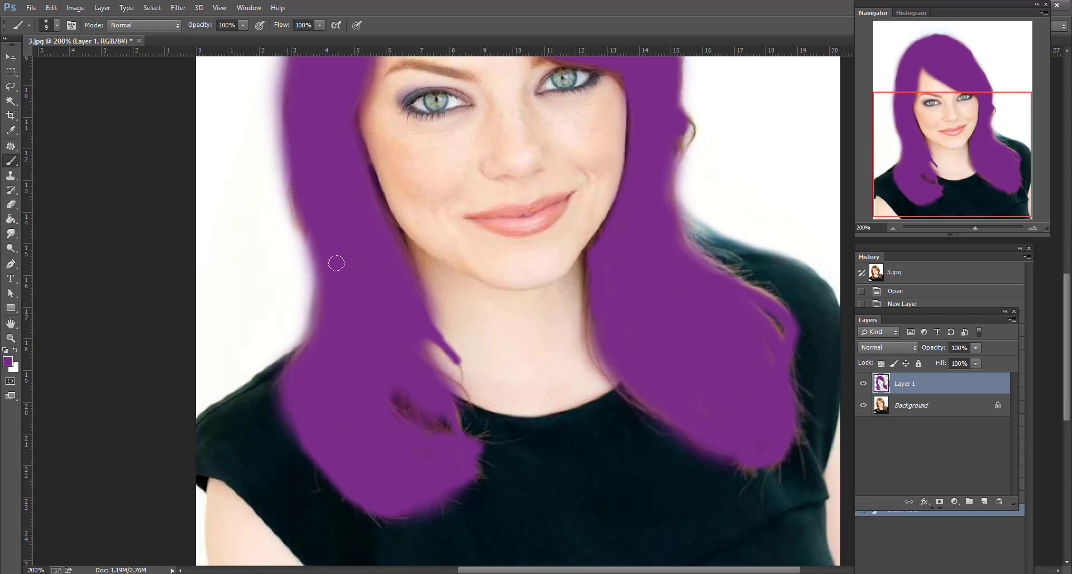
Step: Erase the purple paint spilling onto the white background around the upper outline of the hair on Layer 1
{"action": "left_click", "coordinate": [893, 229]}
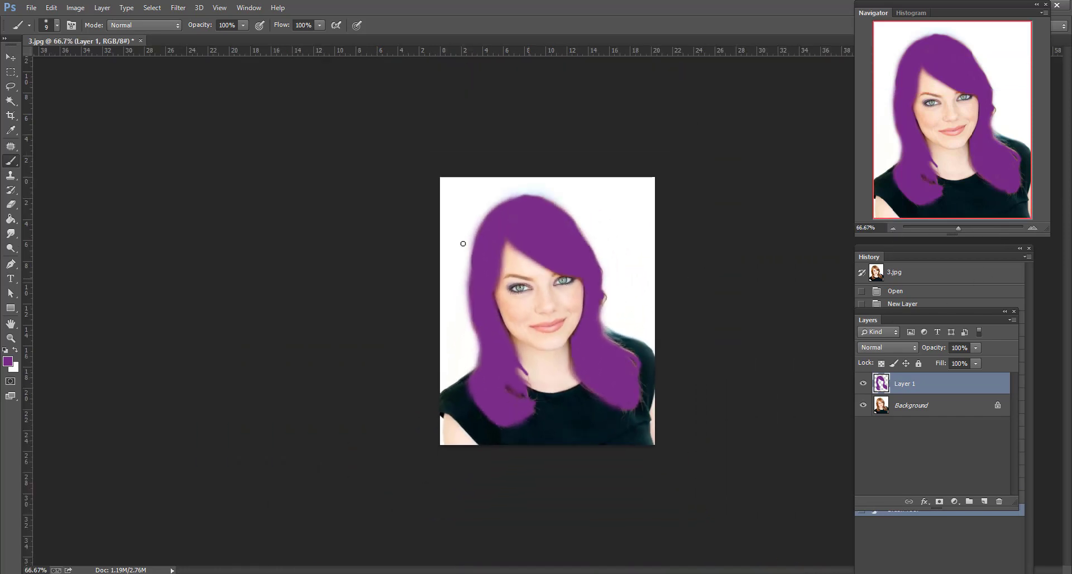
{"action": "left_click", "coordinate": [11, 204]}
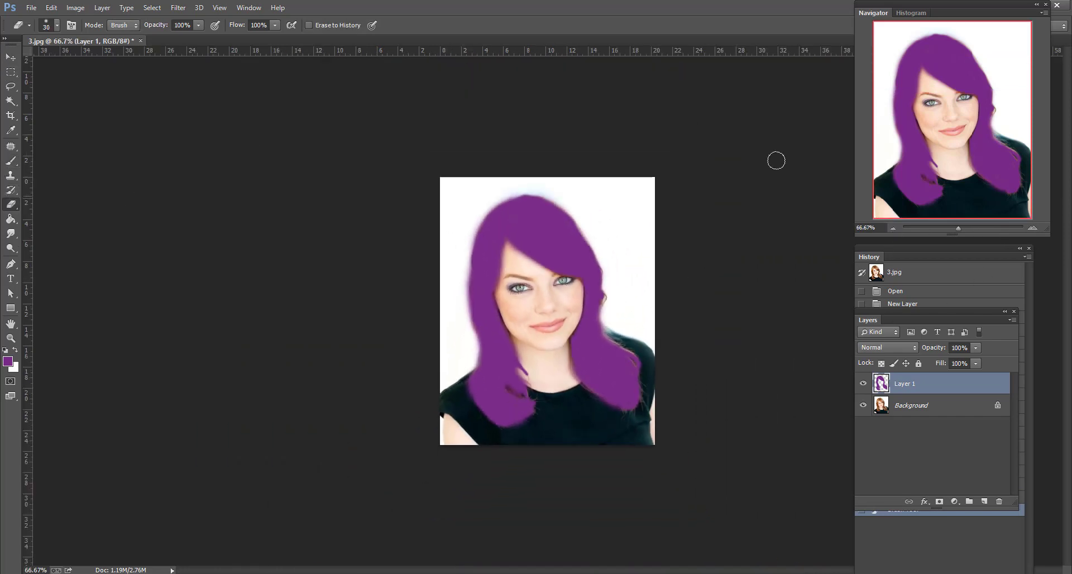
{"action": "left_click", "coordinate": [1032, 229]}
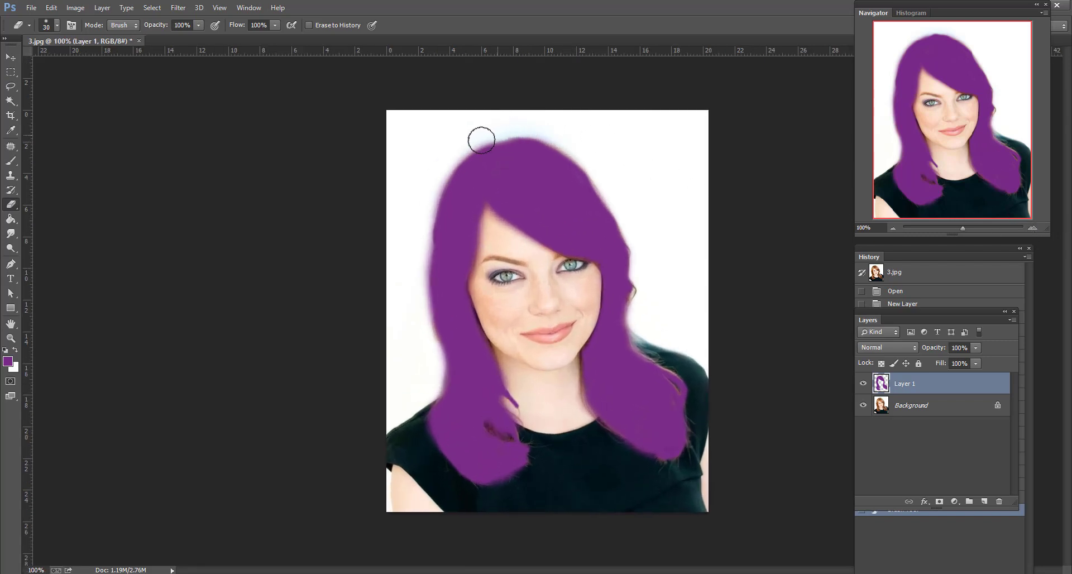
{"action": "mouse_move", "coordinate": [454, 154]}
{"action": "left_mouse_down"}
{"action": "mouse_move", "coordinate": [423, 197]}
{"action": "mouse_move", "coordinate": [430, 240]}
{"action": "left_mouse_up"}
{"action": "left_click_drag", "start_coordinate": [579, 134], "coordinate": [675, 259]}
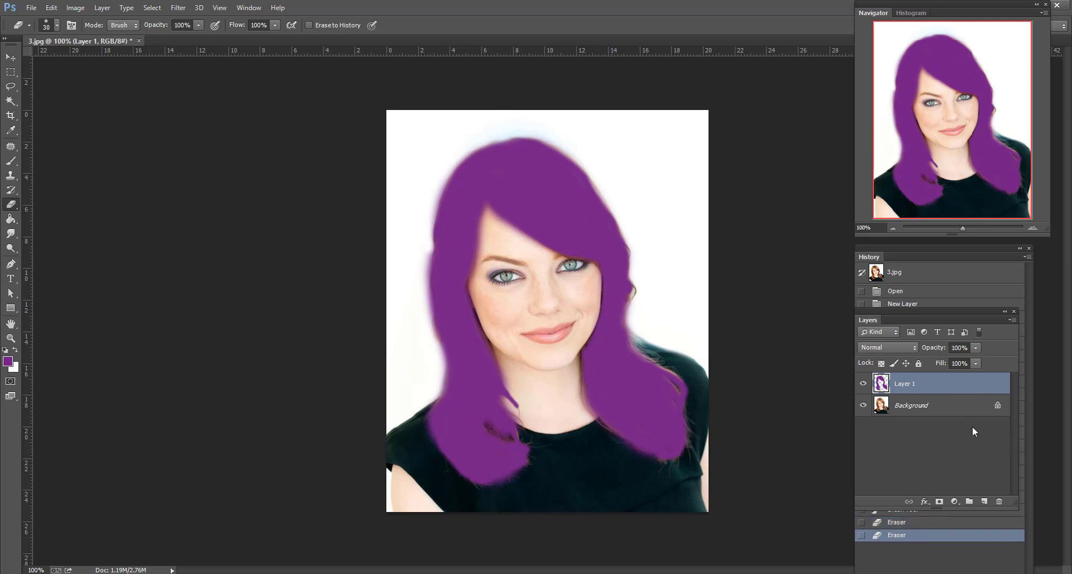
Step: Set the blending mode of Layer 1 to Overlay
{"action": "left_click", "coordinate": [895, 348]}
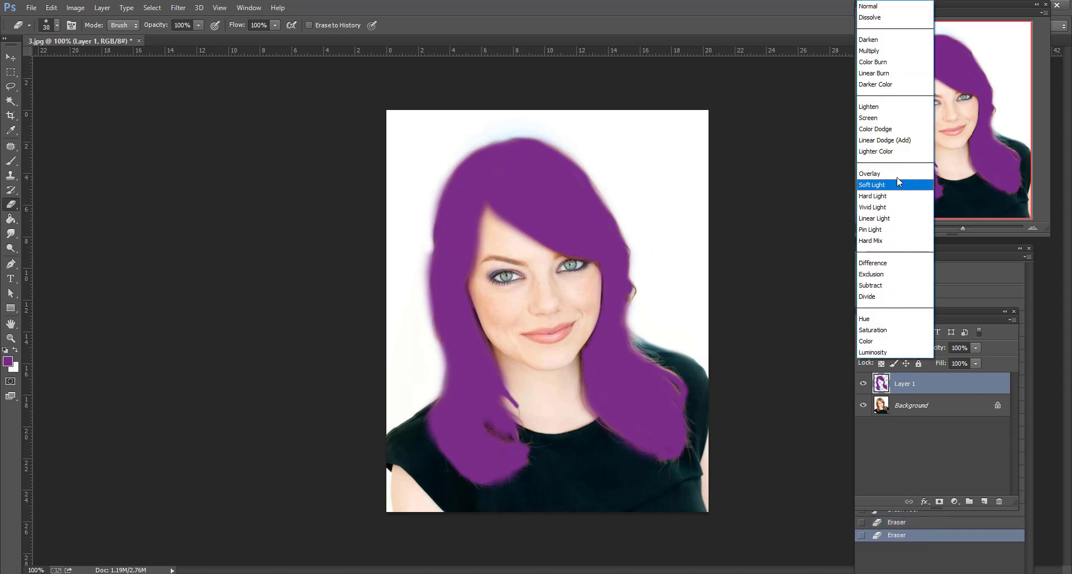
{"action": "left_click", "coordinate": [925, 466]}
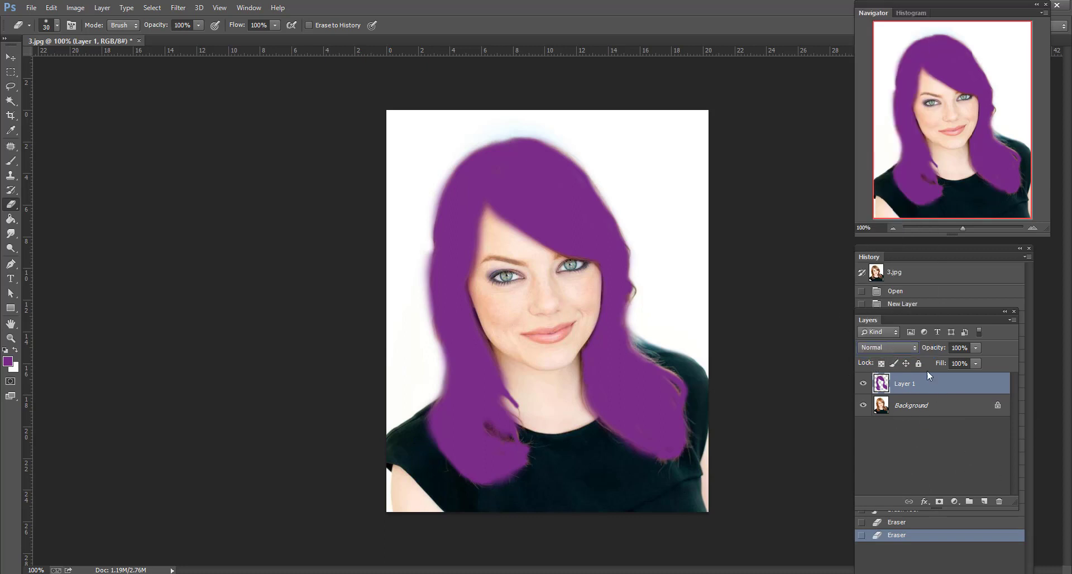
{"action": "left_click", "coordinate": [872, 346]}
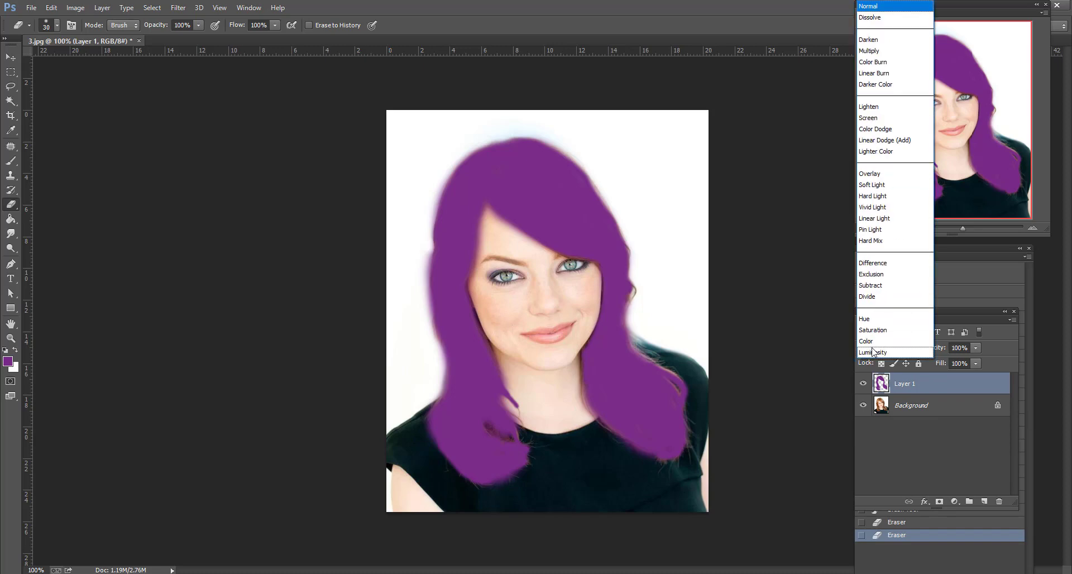
{"action": "left_click", "coordinate": [897, 170]}
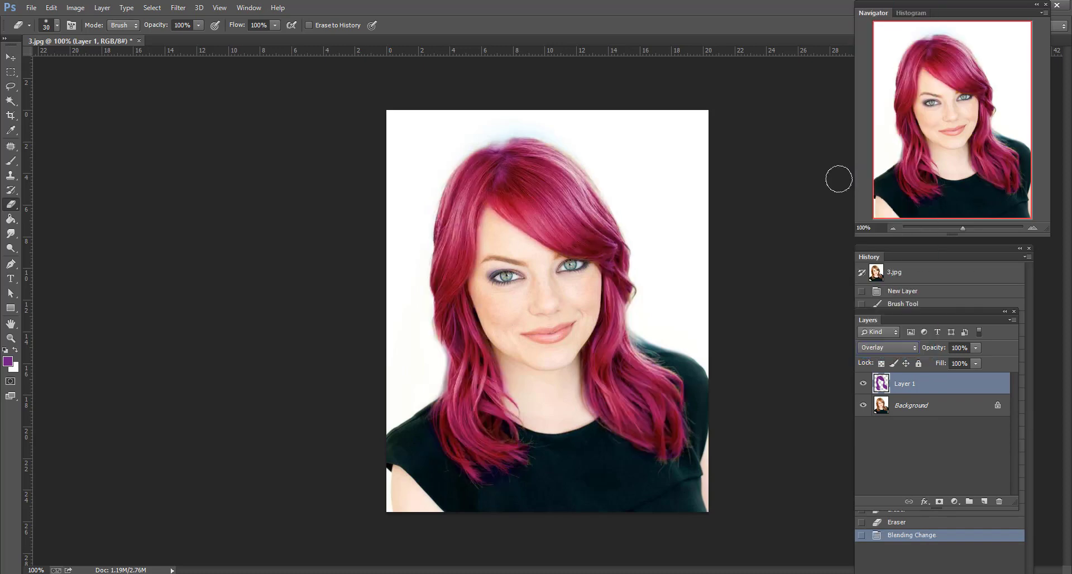
Step: Touch up the uncolored outer hair edges on both sides of the face with the 9 px brush on the Overlay layer
{"action": "left_click", "coordinate": [893, 229]}
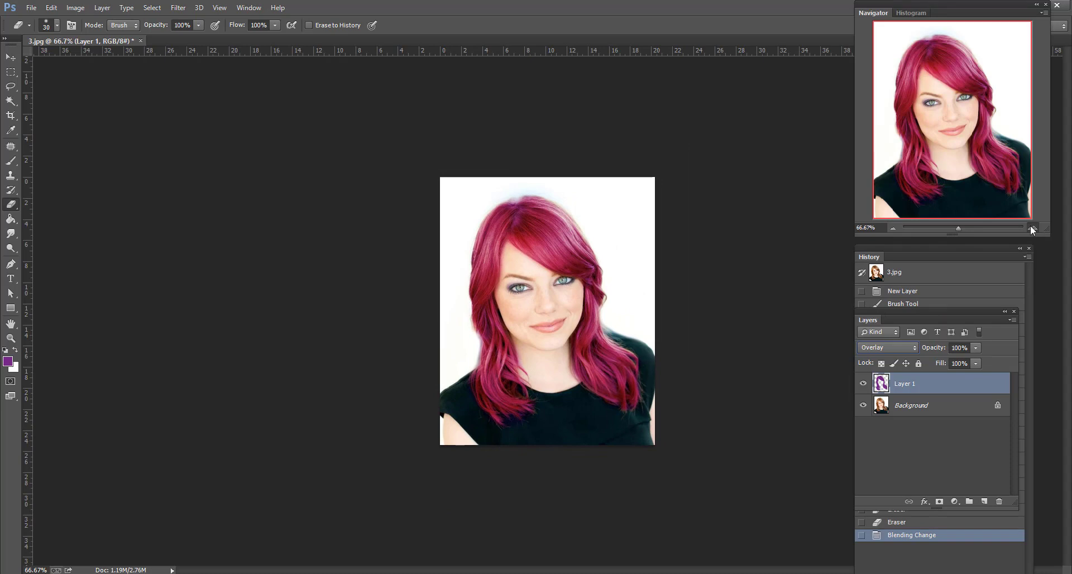
{"action": "left_click", "coordinate": [1031, 227]}
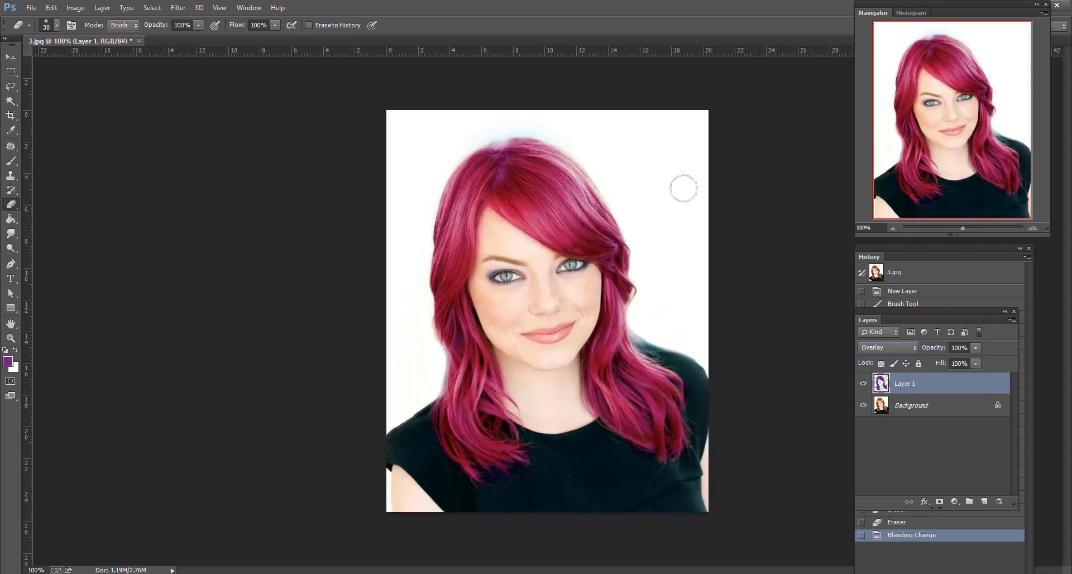
{"action": "left_click", "coordinate": [1033, 228]}
{"action": "scroll", "coordinate": [642, 252], "scroll_direction": "up", "scroll_amount": 3}
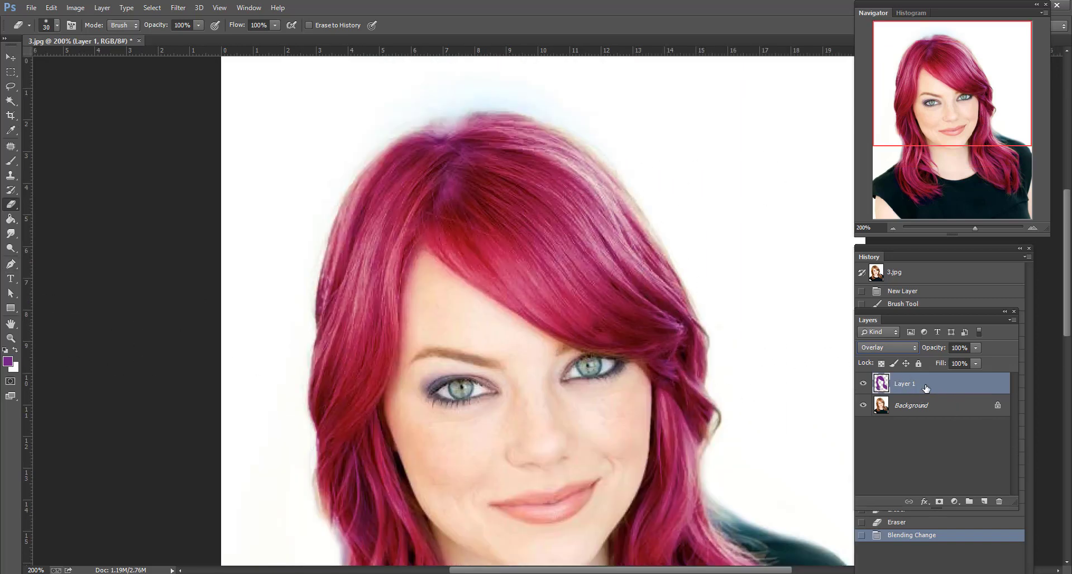
{"action": "key", "text": "b"}
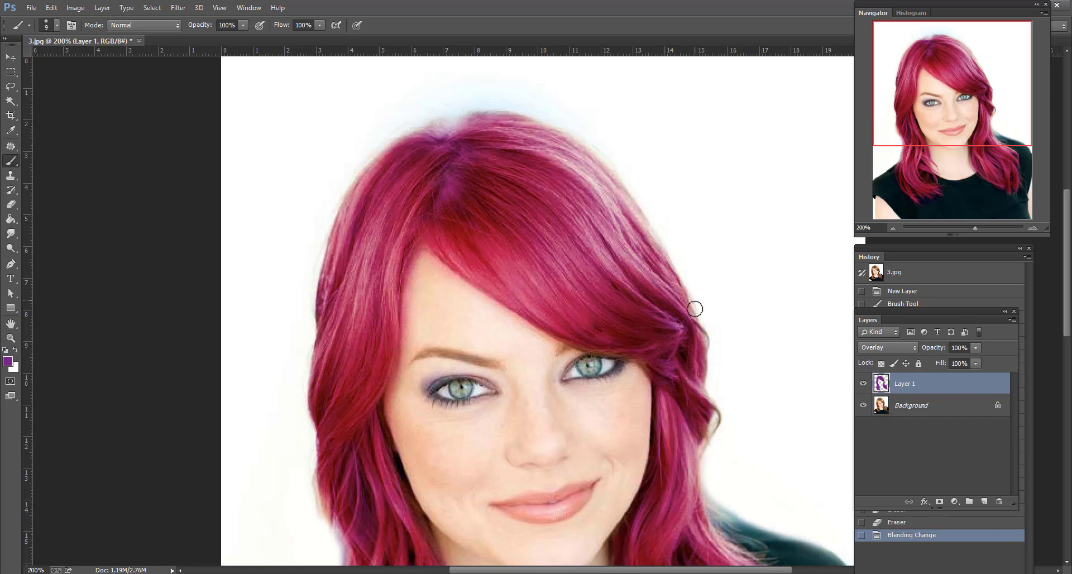
{"action": "mouse_move", "coordinate": [695, 309]}
{"action": "left_mouse_down"}
{"action": "mouse_move", "coordinate": [718, 417]}
{"action": "mouse_move", "coordinate": [691, 466]}
{"action": "mouse_move", "coordinate": [676, 414]}
{"action": "left_mouse_up"}
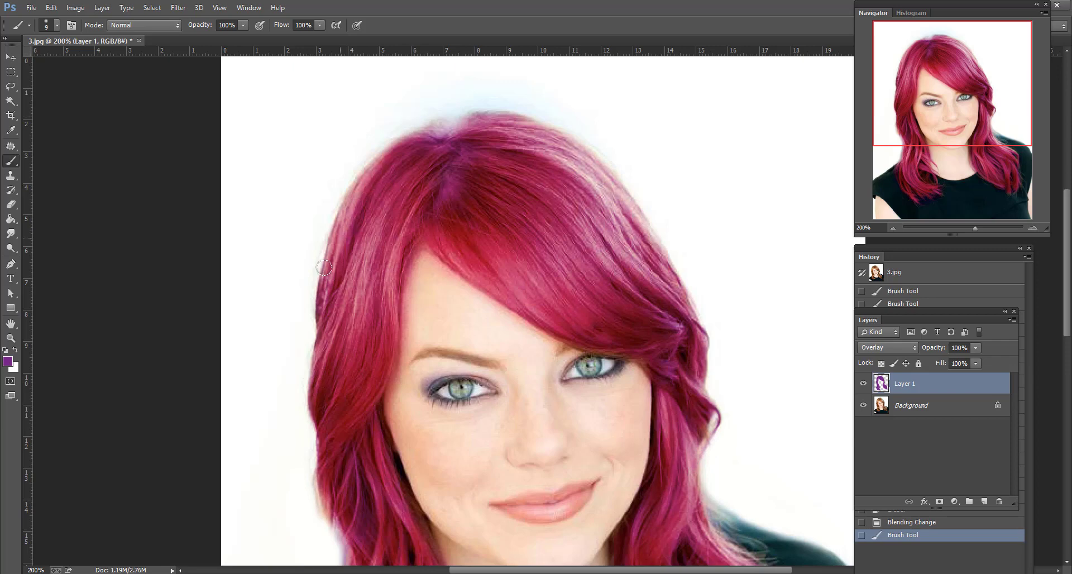
{"action": "mouse_move", "coordinate": [324, 268]}
{"action": "left_mouse_down"}
{"action": "mouse_move", "coordinate": [313, 301]}
{"action": "mouse_move", "coordinate": [322, 367]}
{"action": "left_mouse_up"}
{"action": "left_click", "coordinate": [892, 228]}
{"action": "left_click", "coordinate": [892, 228]}
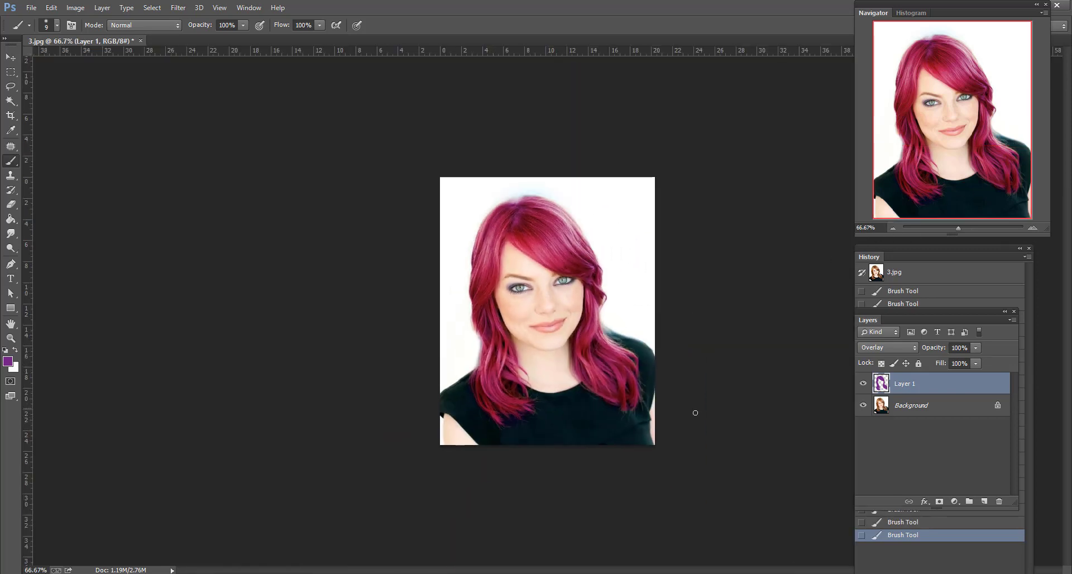
Step: Apply Replace Color to the purple on Layer 1 with Hue -41 and Saturation +14
{"action": "left_click", "coordinate": [1038, 226]}
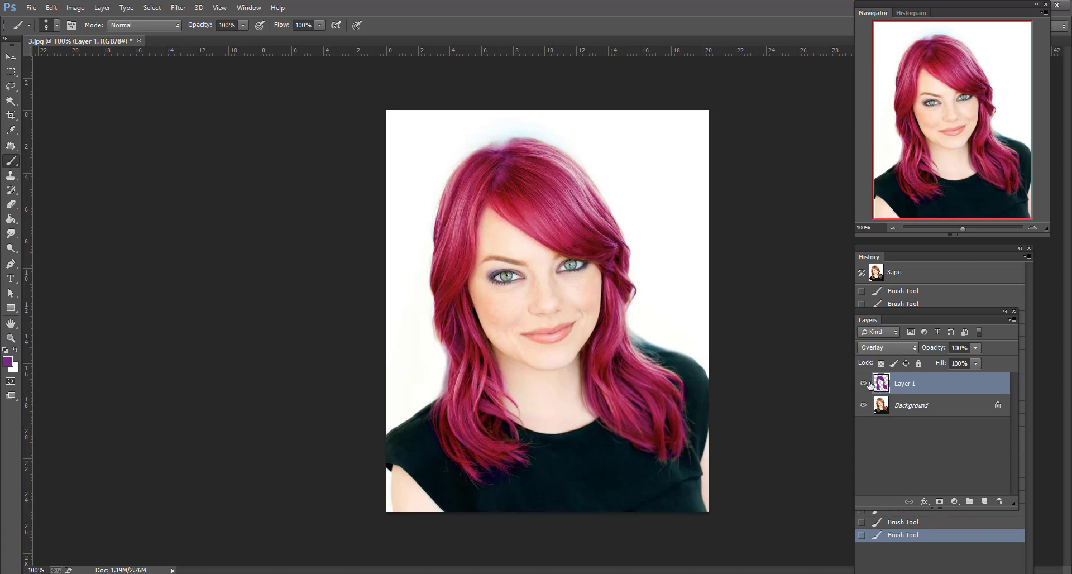
{"action": "left_click", "coordinate": [76, 9]}
{"action": "mouse_move", "coordinate": [91, 41]}
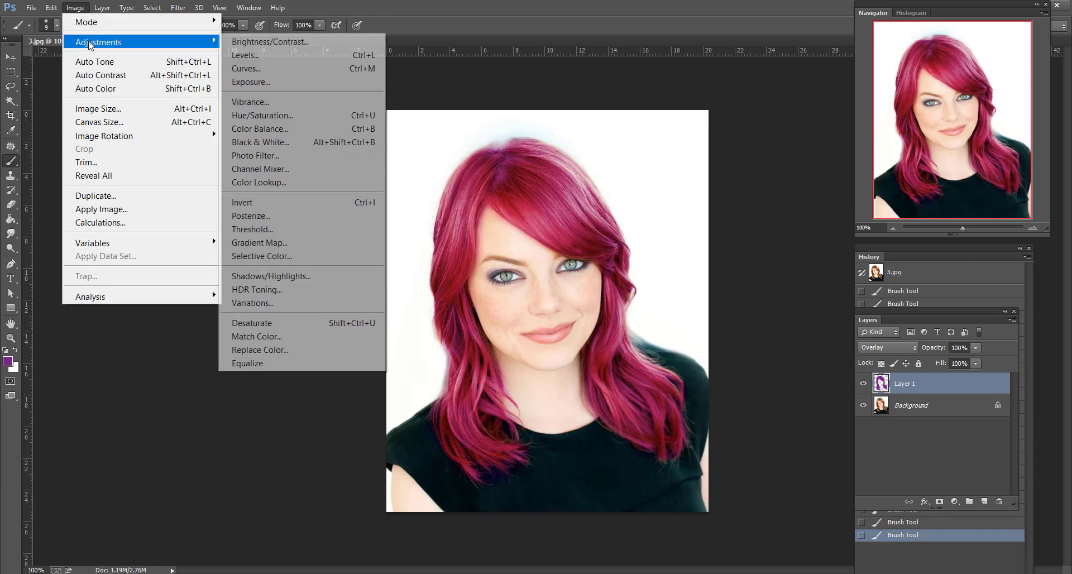
{"action": "left_click", "coordinate": [273, 352]}
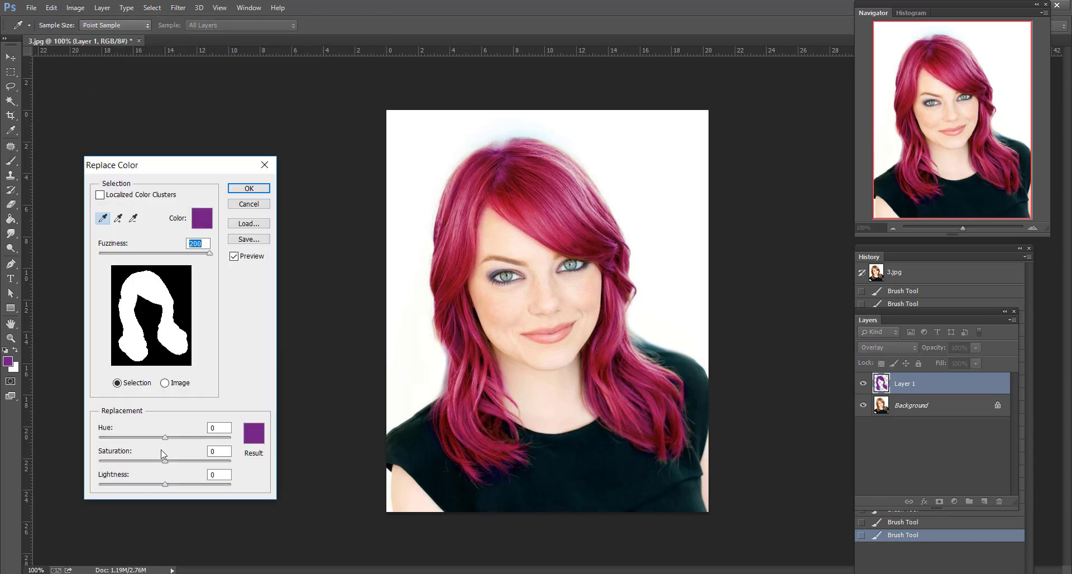
{"action": "left_click_drag", "start_coordinate": [165, 439], "coordinate": [180, 458]}
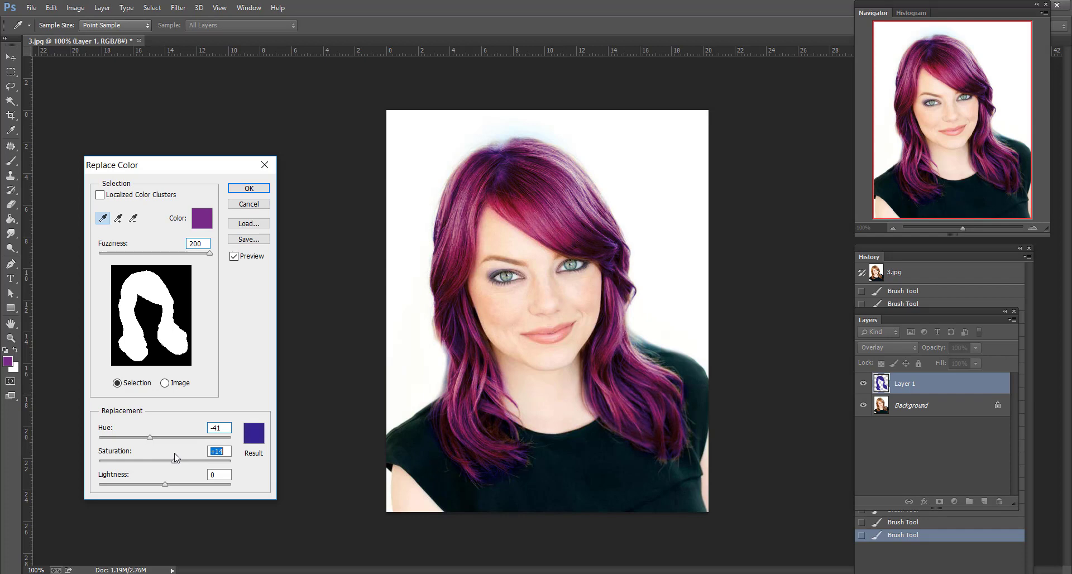
{"action": "left_click", "coordinate": [249, 188]}
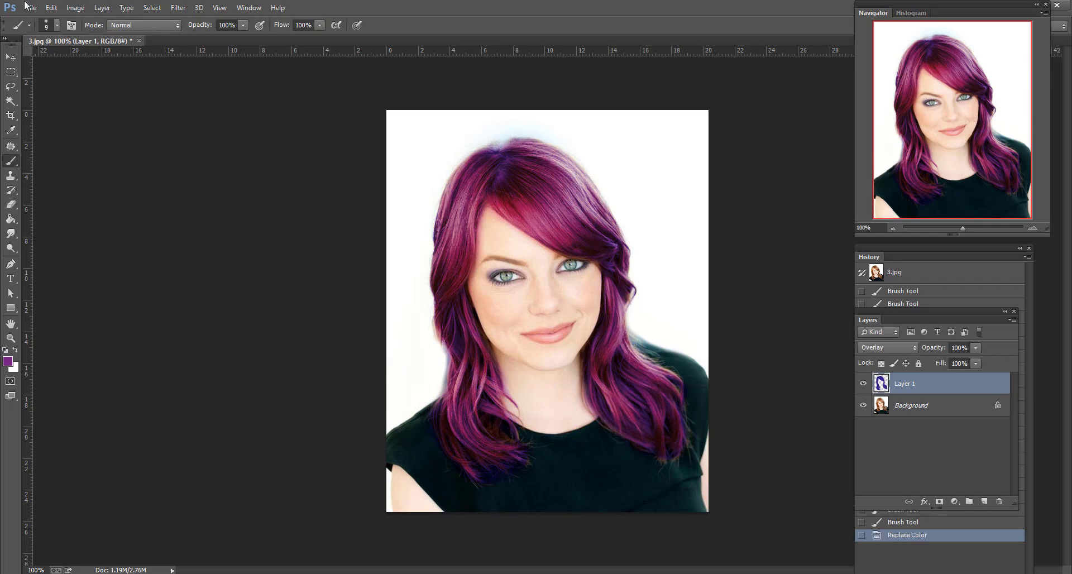
Step: Save the recolored portrait
{"action": "left_click", "coordinate": [27, 6]}
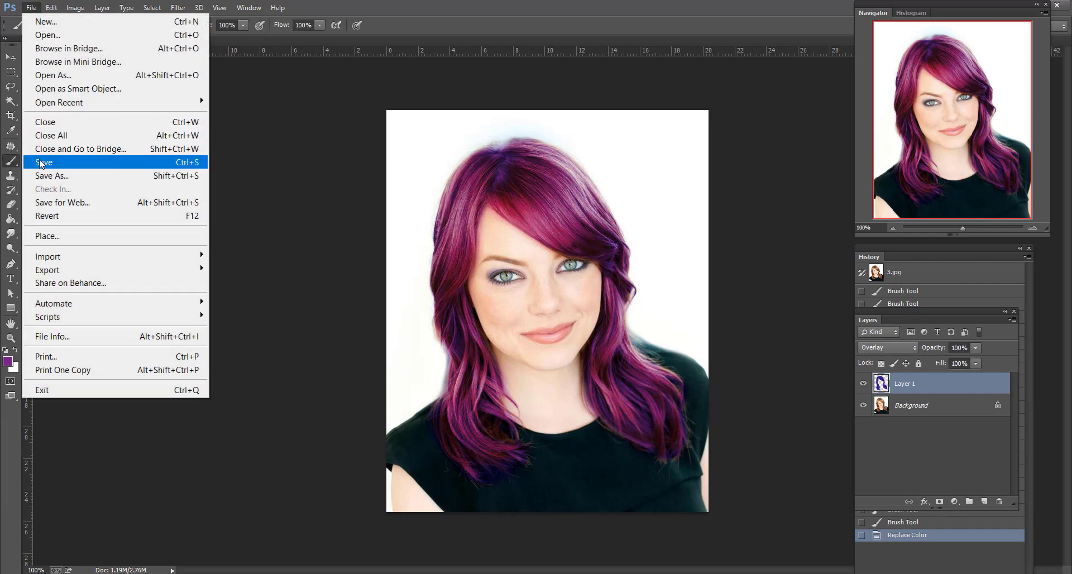